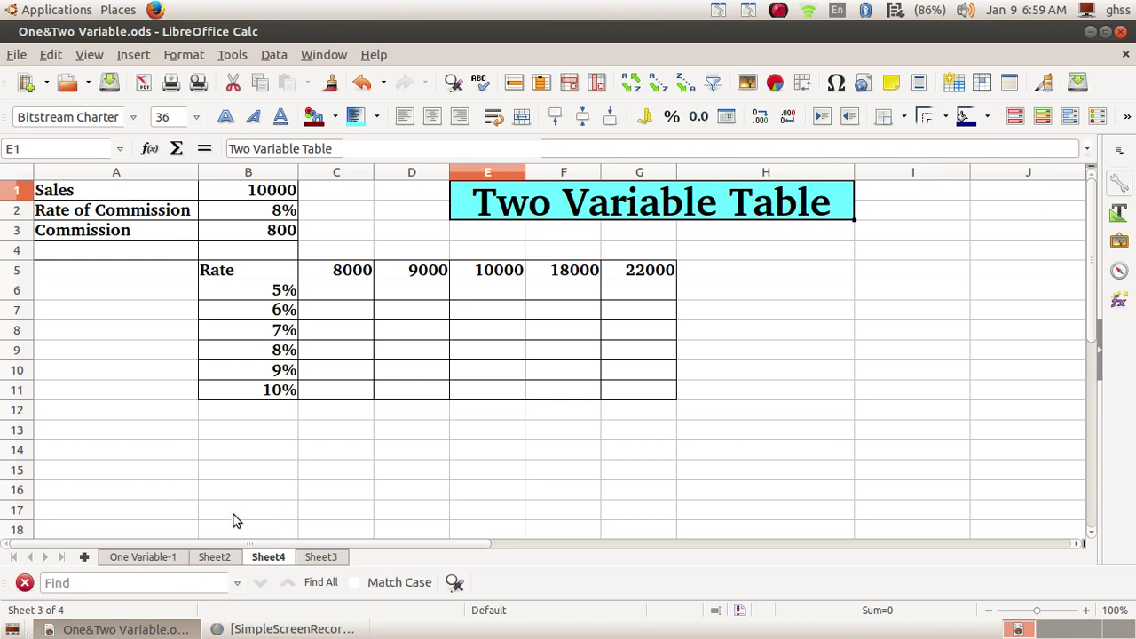
- Review the one-variable tables on the One Variable-1 sheet and Sheet2, and return to Sheet4
left_click(142, 558)
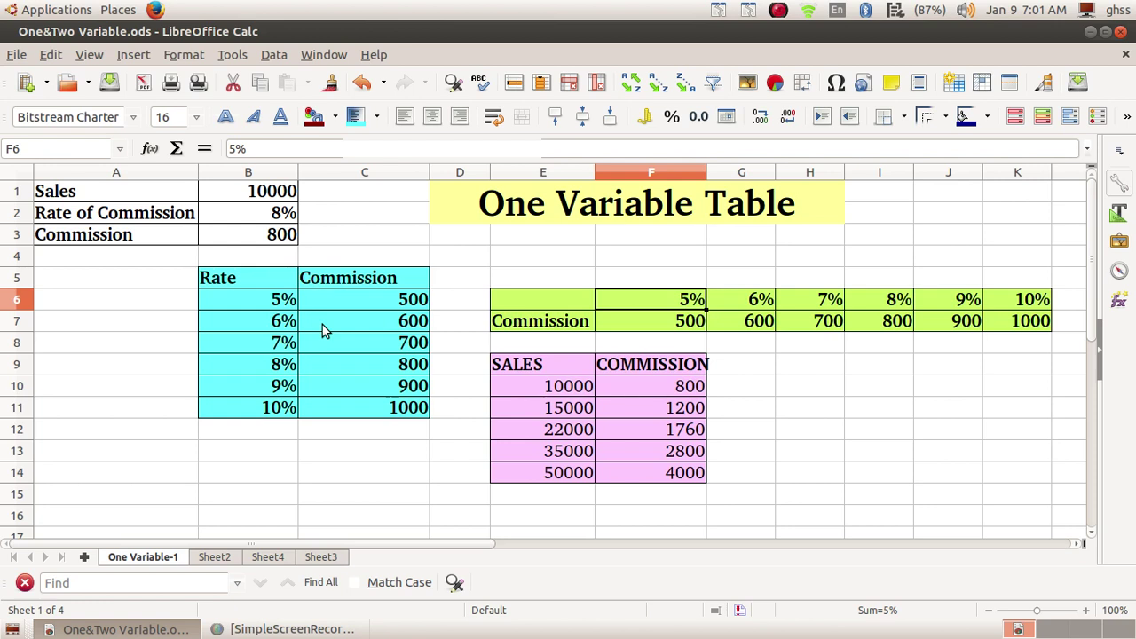
left_click(214, 559)
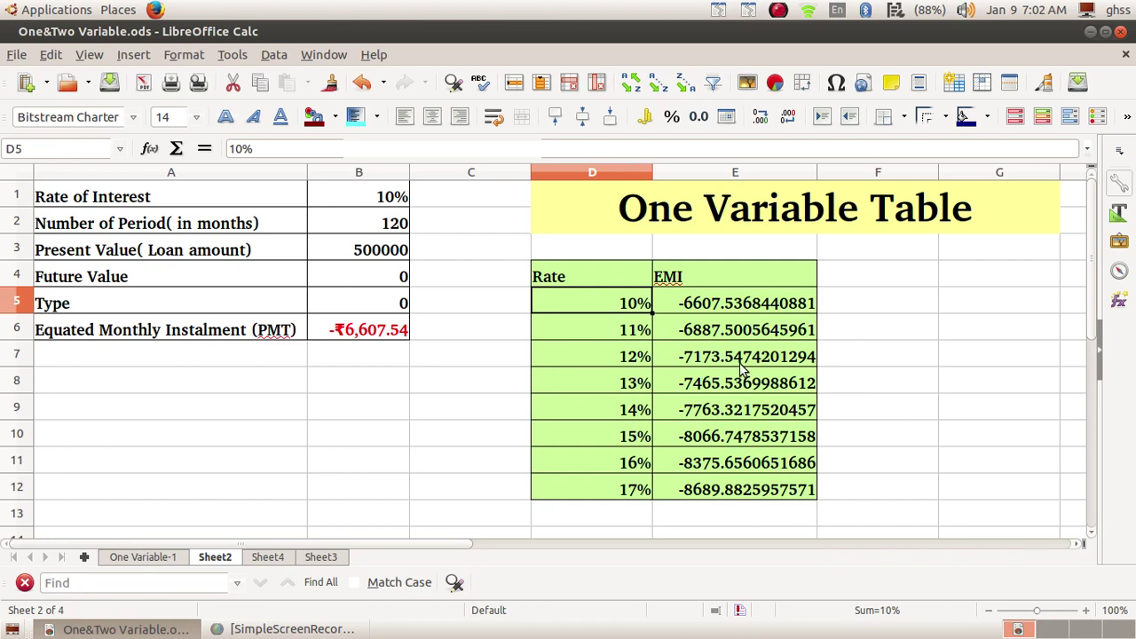
left_click(262, 557)
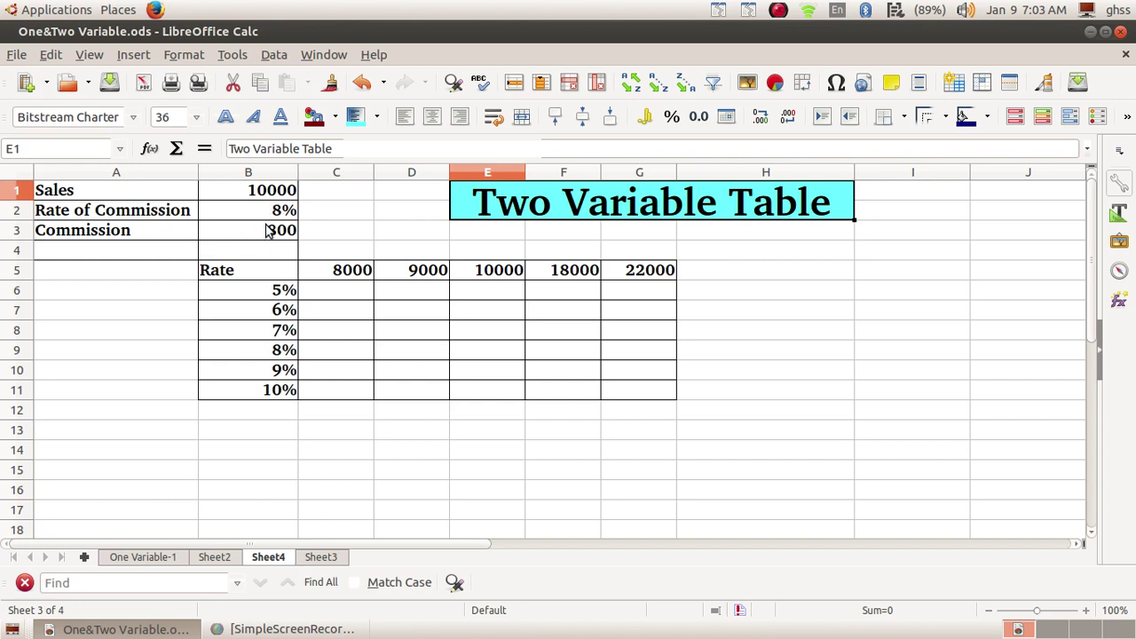
- Clear the Commission value in B3 and enter the formula =B1*B2, multiplying sales by the commission rate
left_click(142, 199)
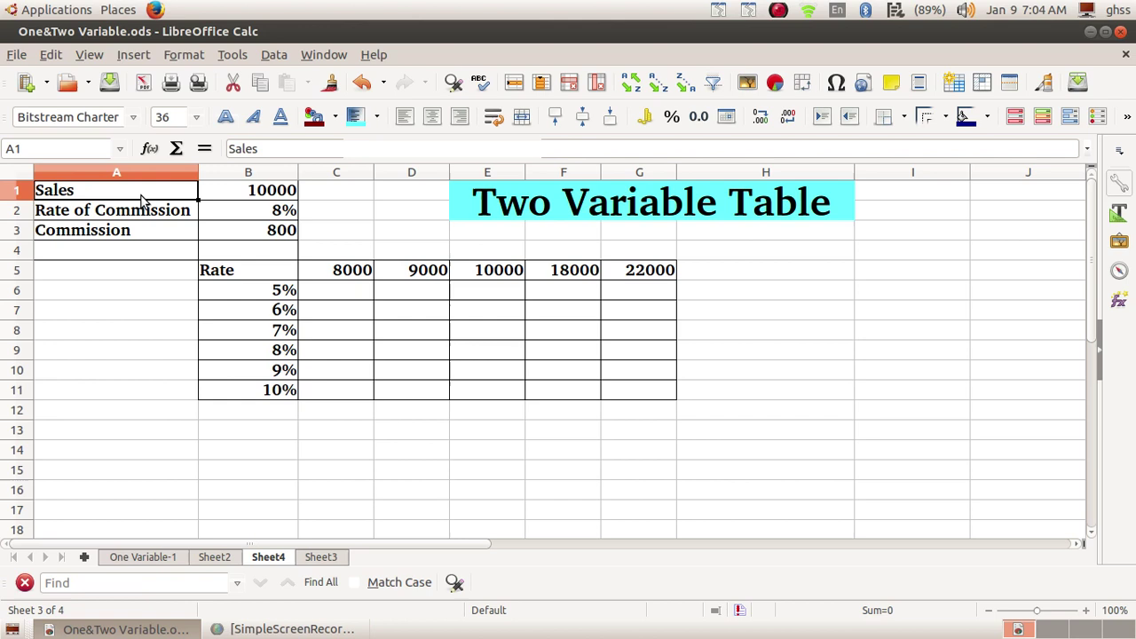
left_click(229, 195)
left_click(220, 213)
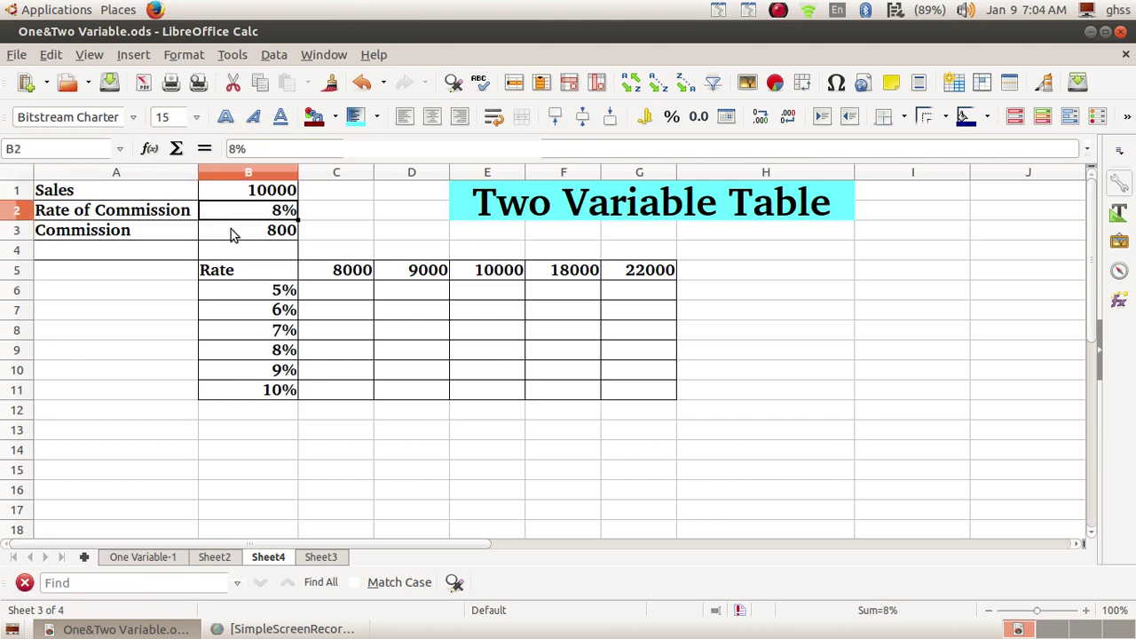
left_click(231, 229)
key("Delete")
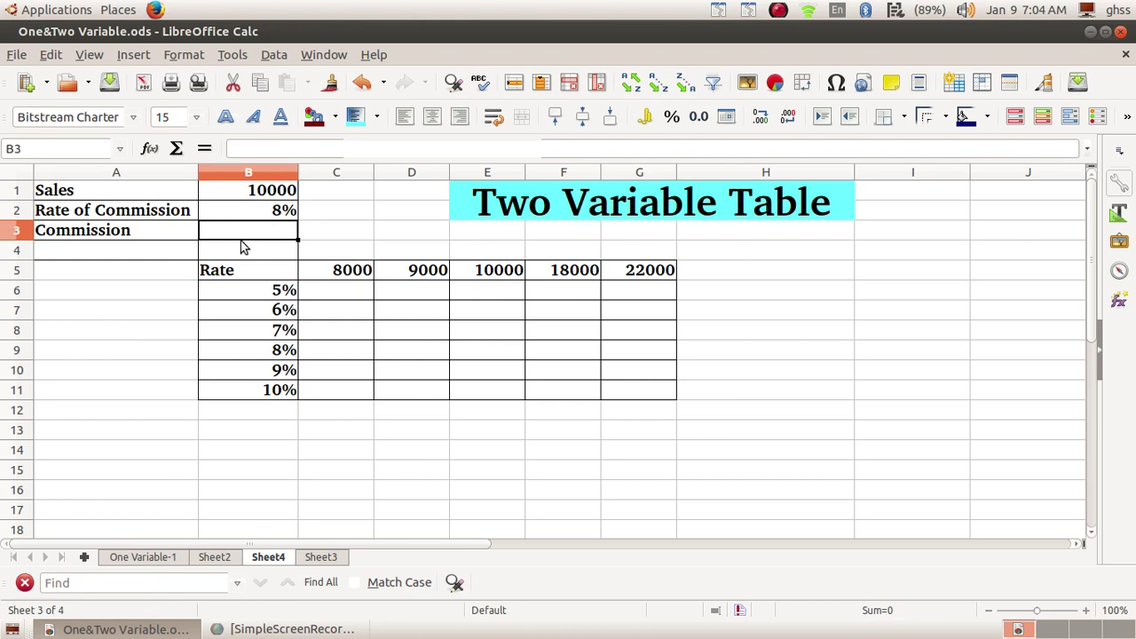
type("=")
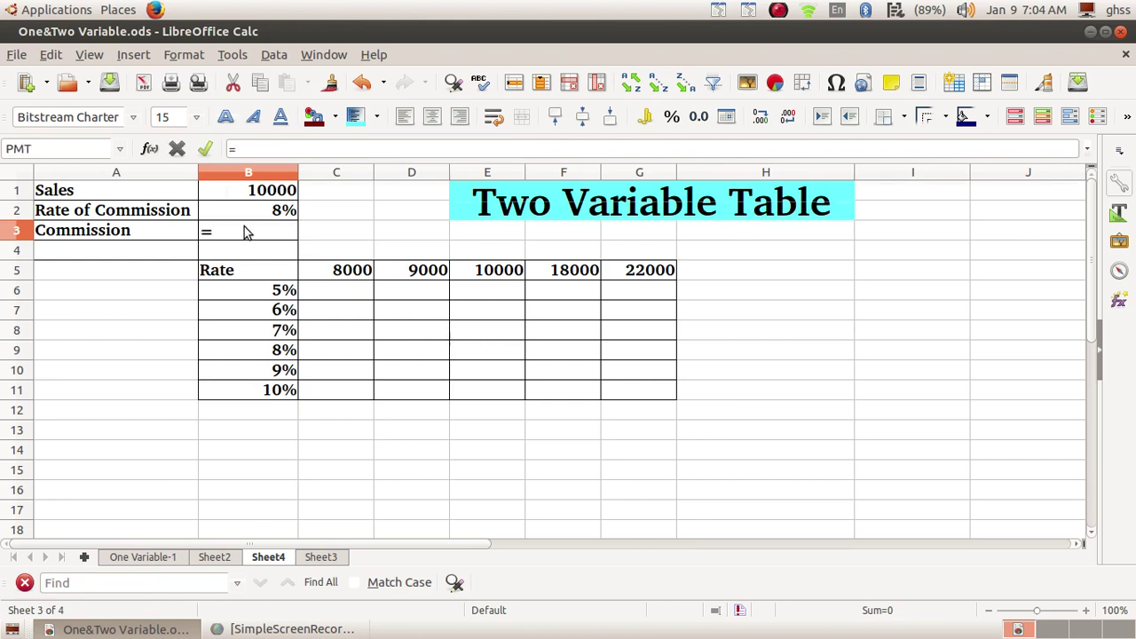
left_click(196, 199)
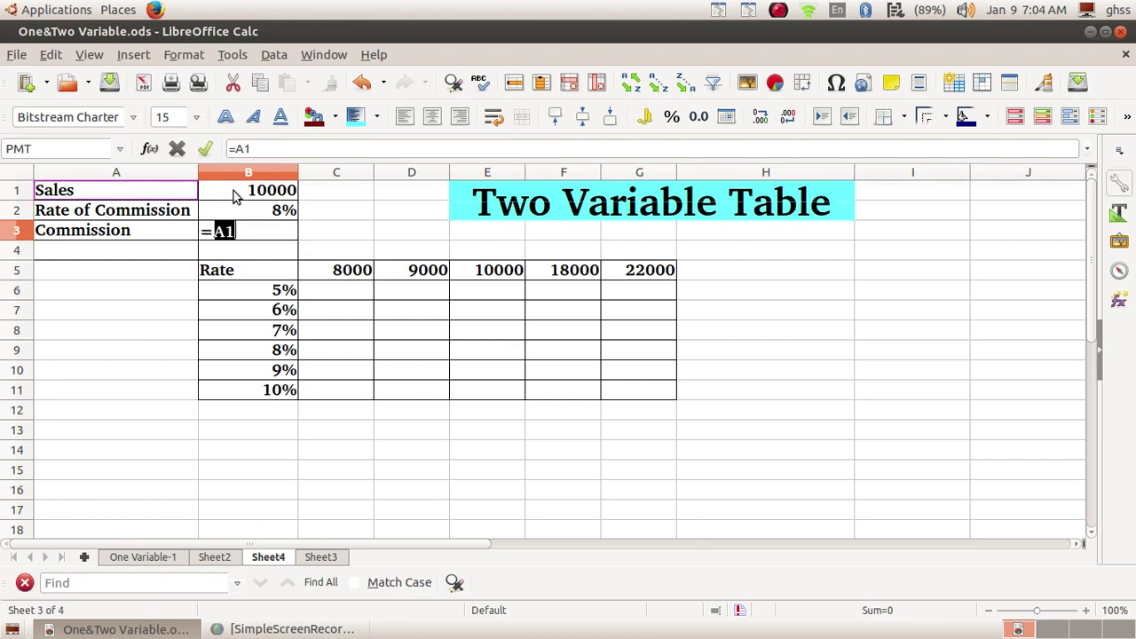
left_click(235, 193)
type("*")
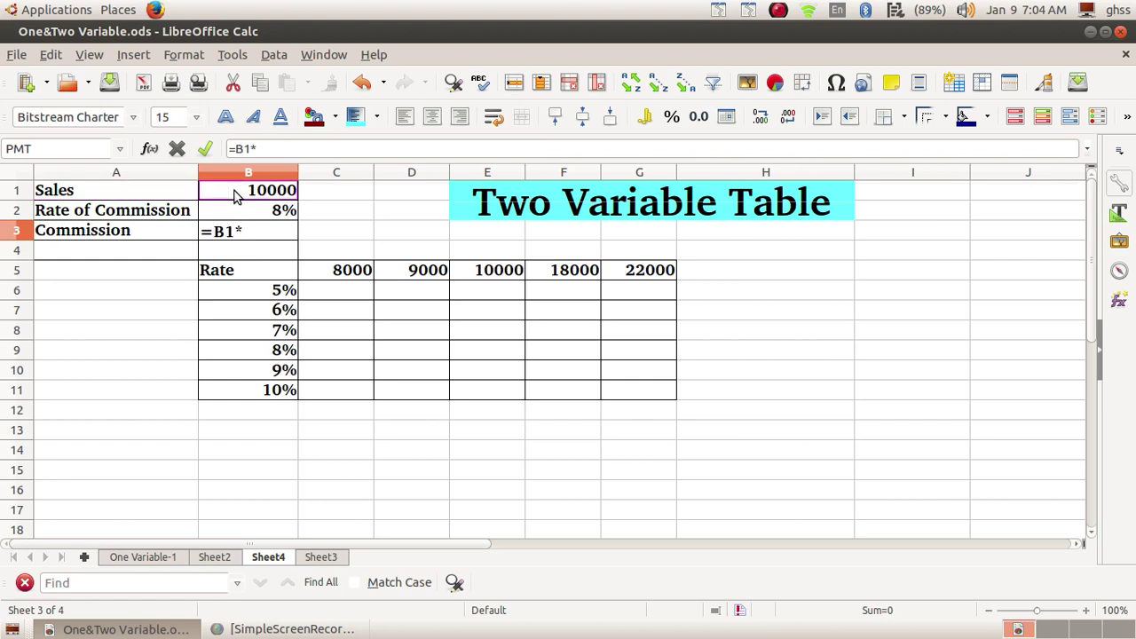
left_click(259, 213)
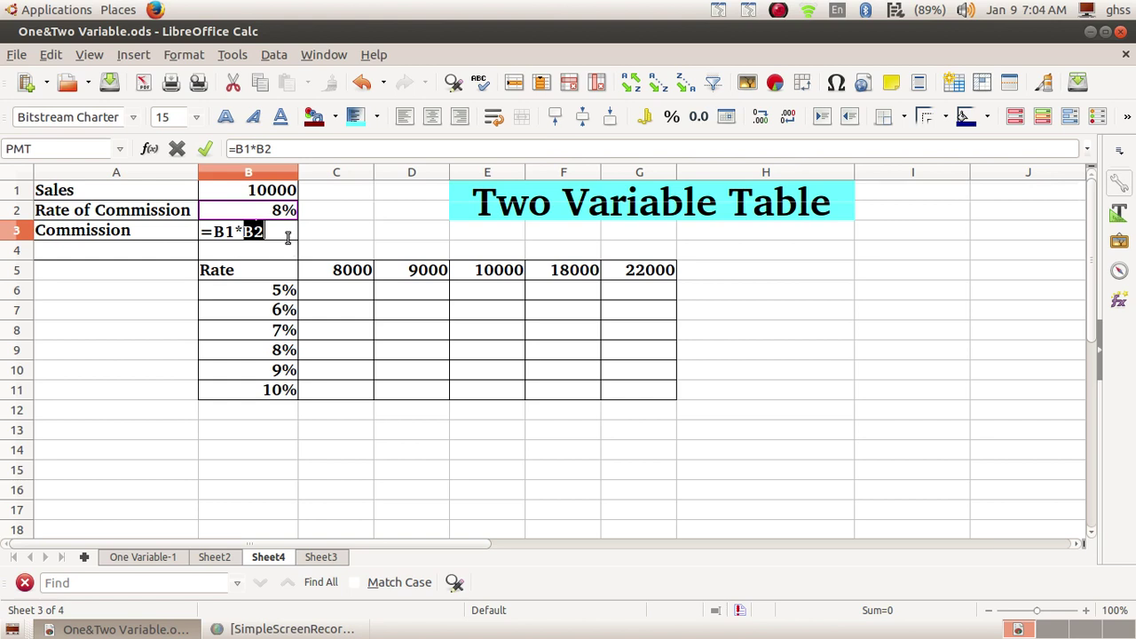
key("Return")
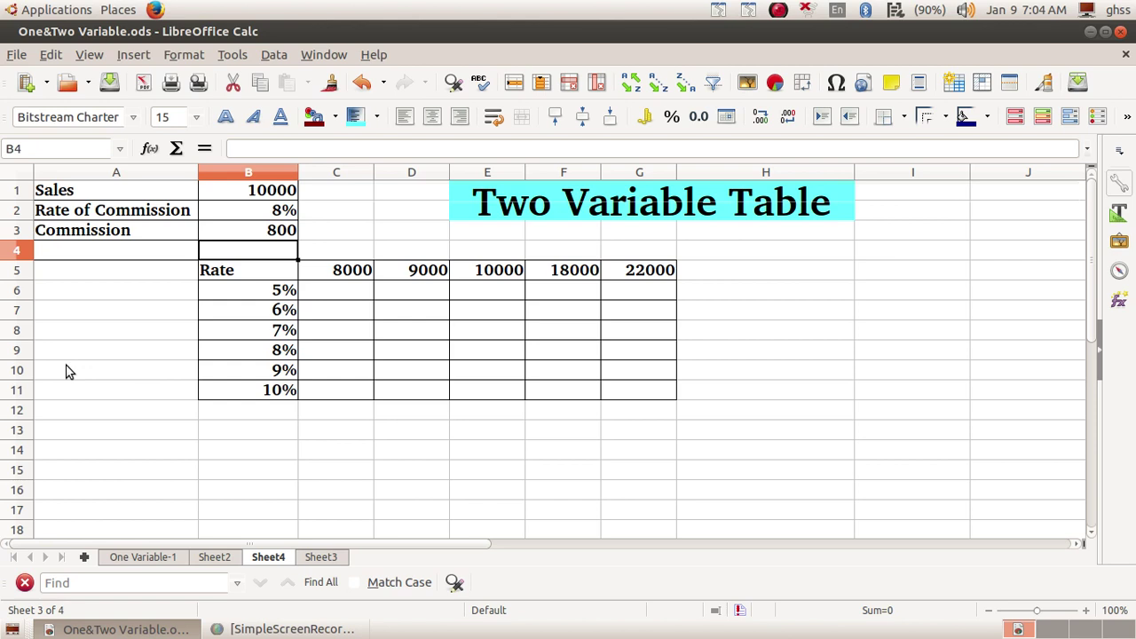
- Examine the commission rates, the sales headings and the empty result range C6:G11 of the two-variable table
left_click(307, 332)
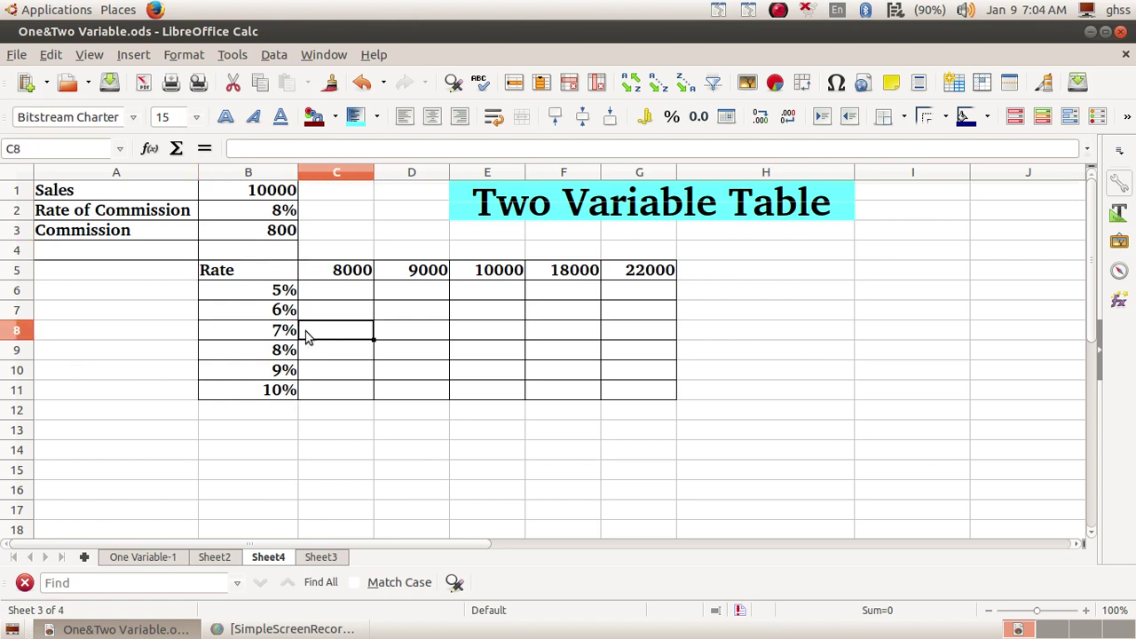
left_click(275, 296)
left_click(275, 312)
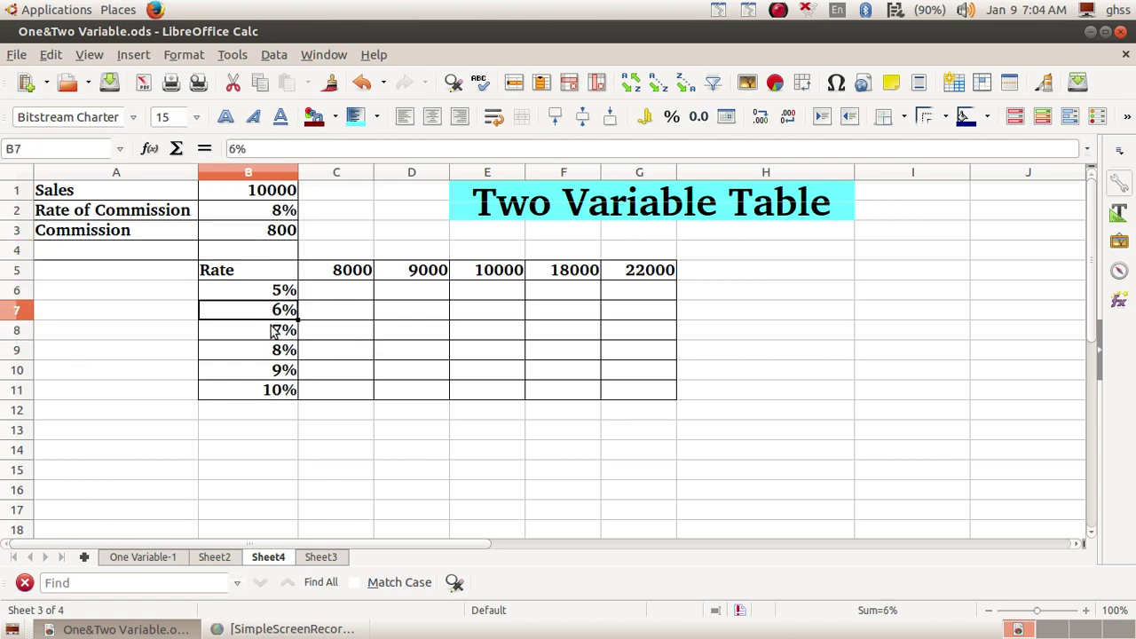
left_click(275, 331)
left_click(277, 350)
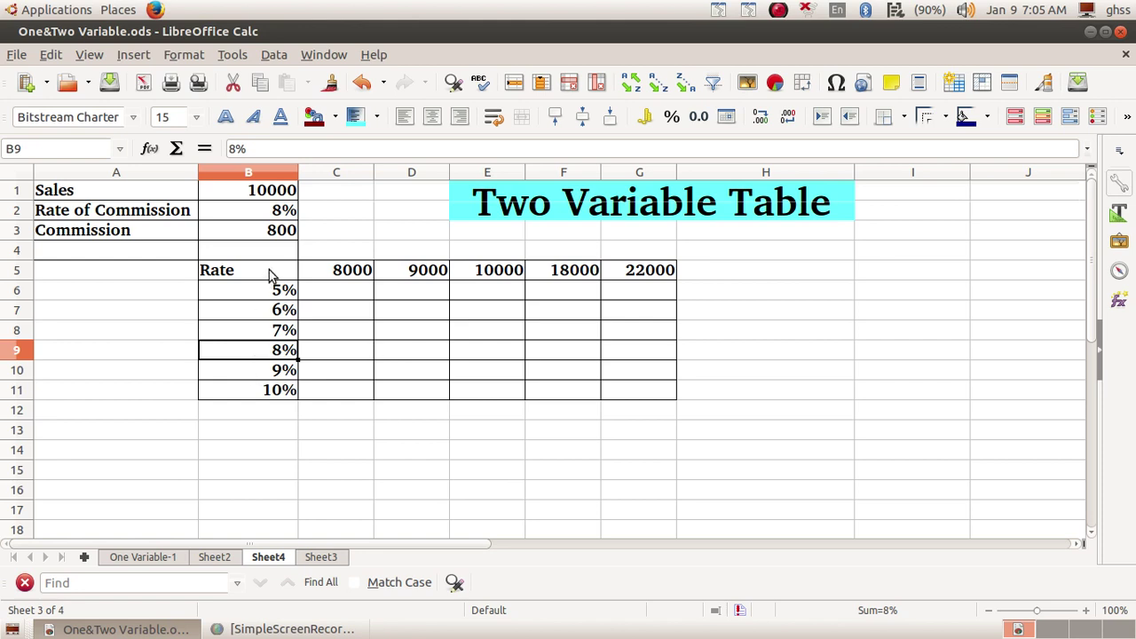
left_click_drag(272, 275, 624, 310)
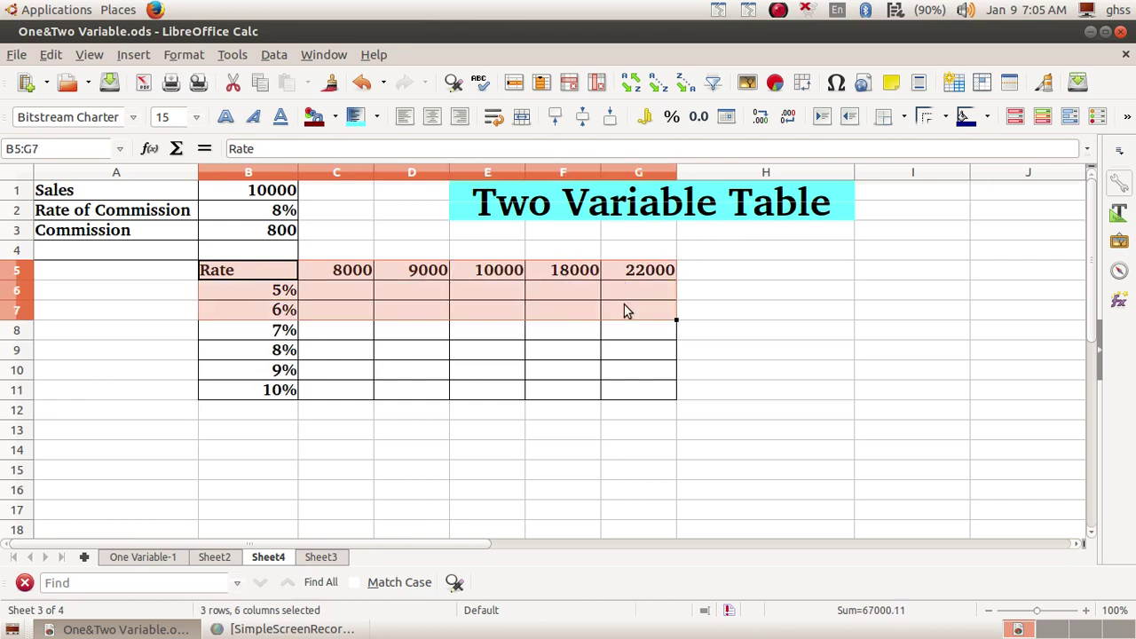
left_click_drag(623, 311, 641, 396)
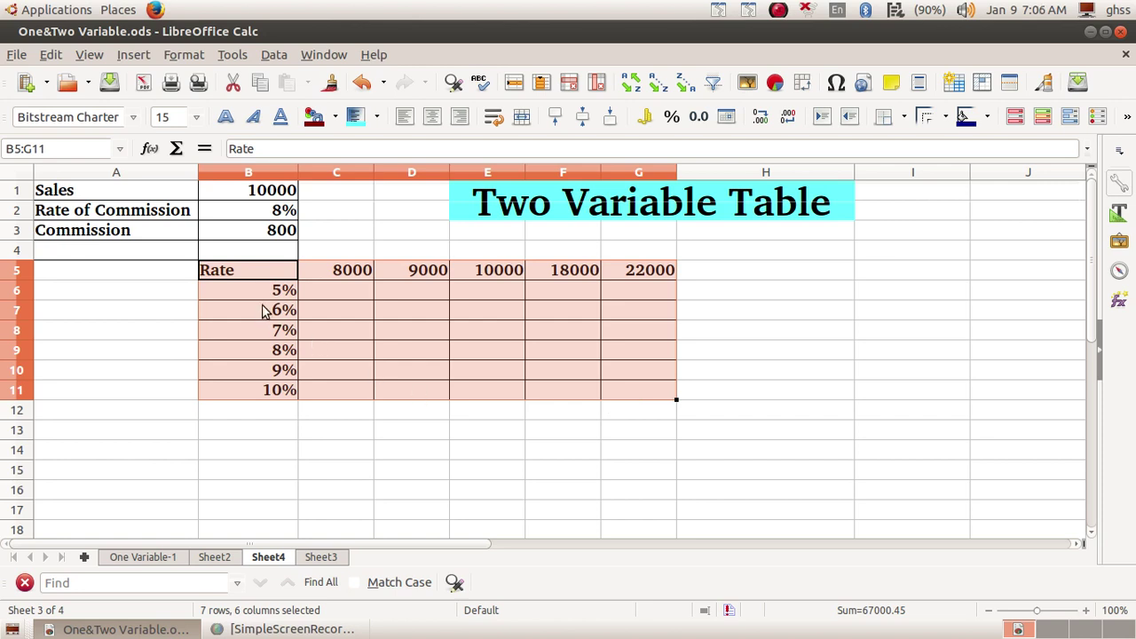
left_click(357, 307)
left_click(337, 294)
left_click_drag(337, 294, 643, 384)
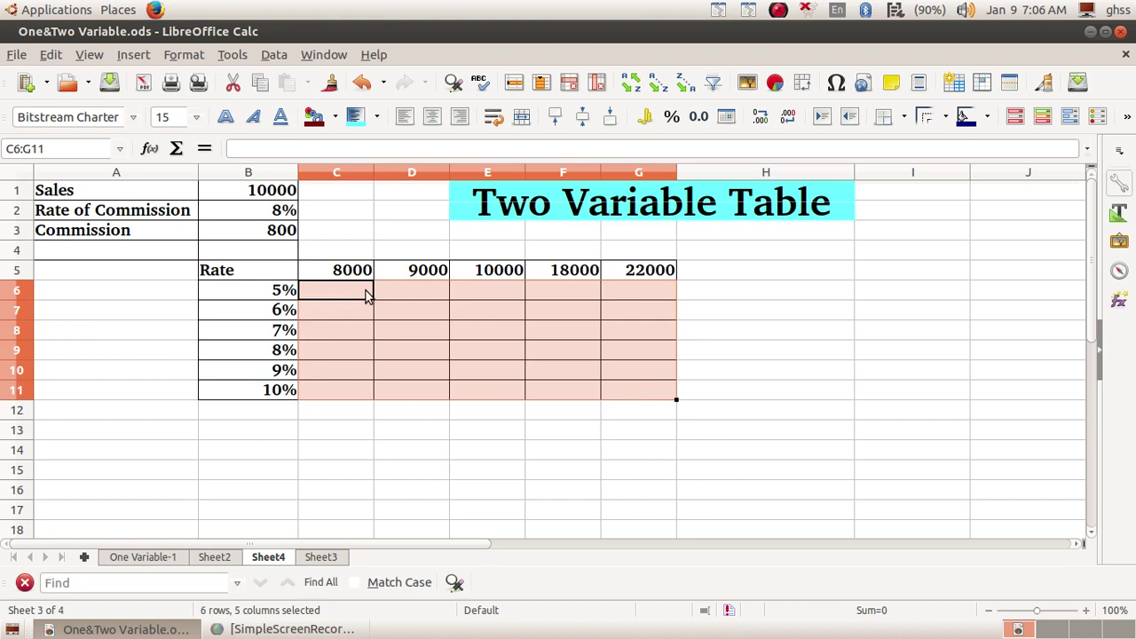
- Start Multiple Operations on the range B5:G11 and set the Commission cell $B$3 as the formula
left_click_drag(241, 282, 663, 380)
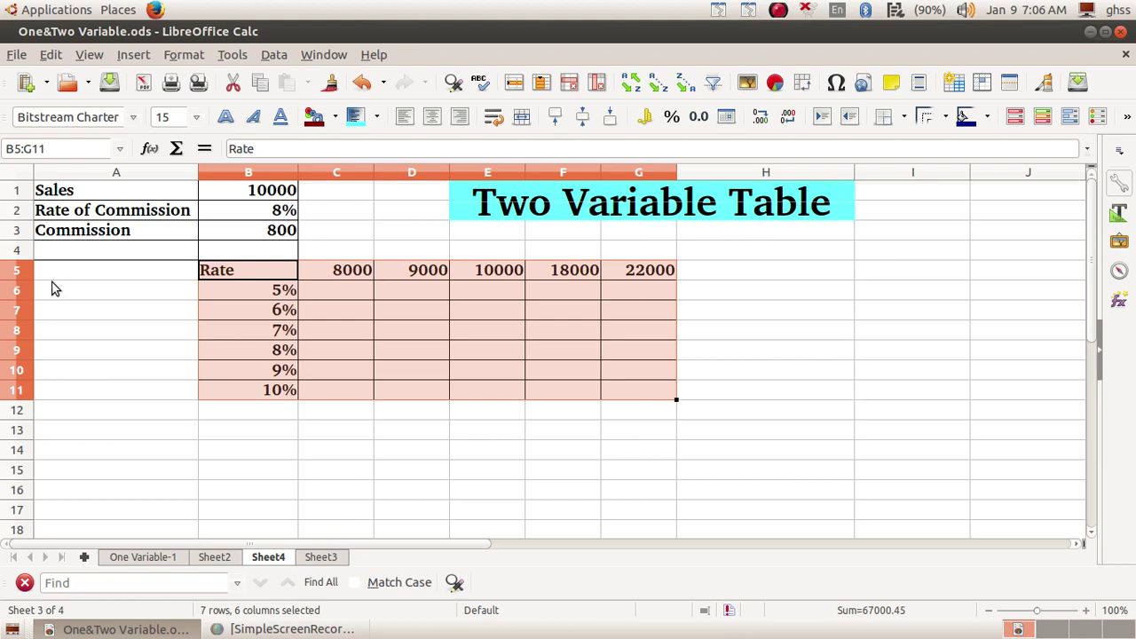
left_click(268, 56)
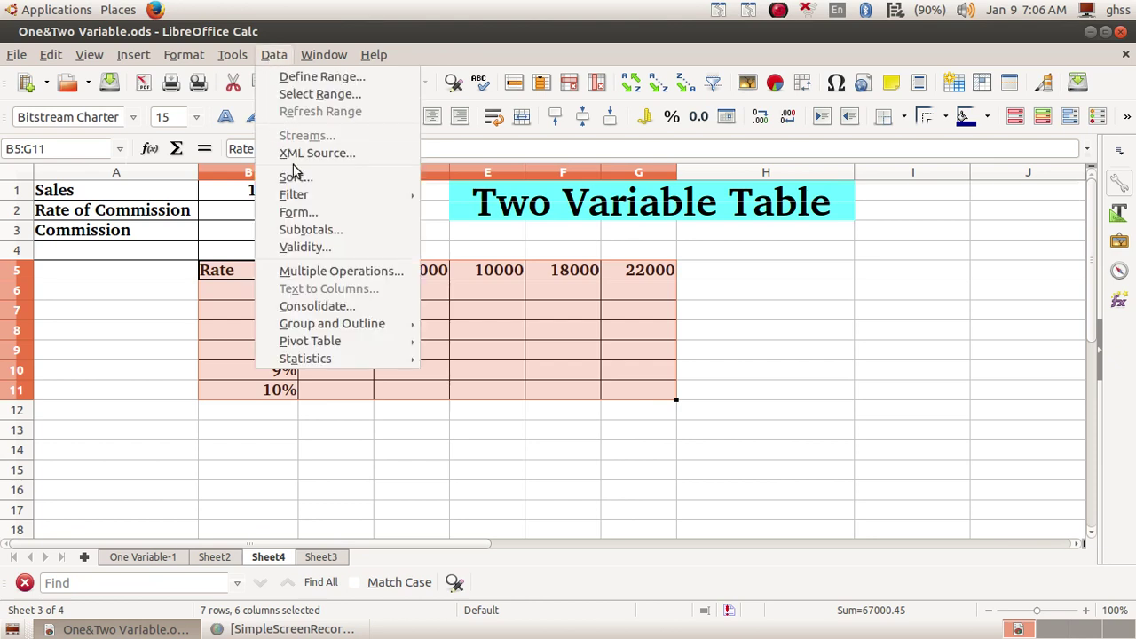
left_click(320, 270)
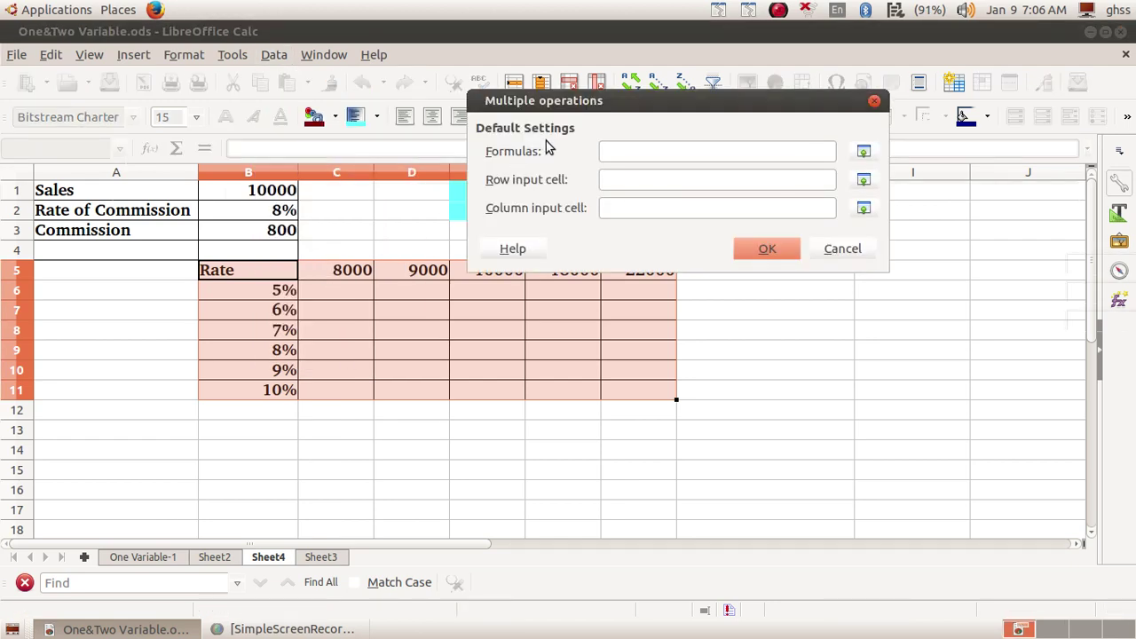
left_click_drag(624, 107, 720, 236)
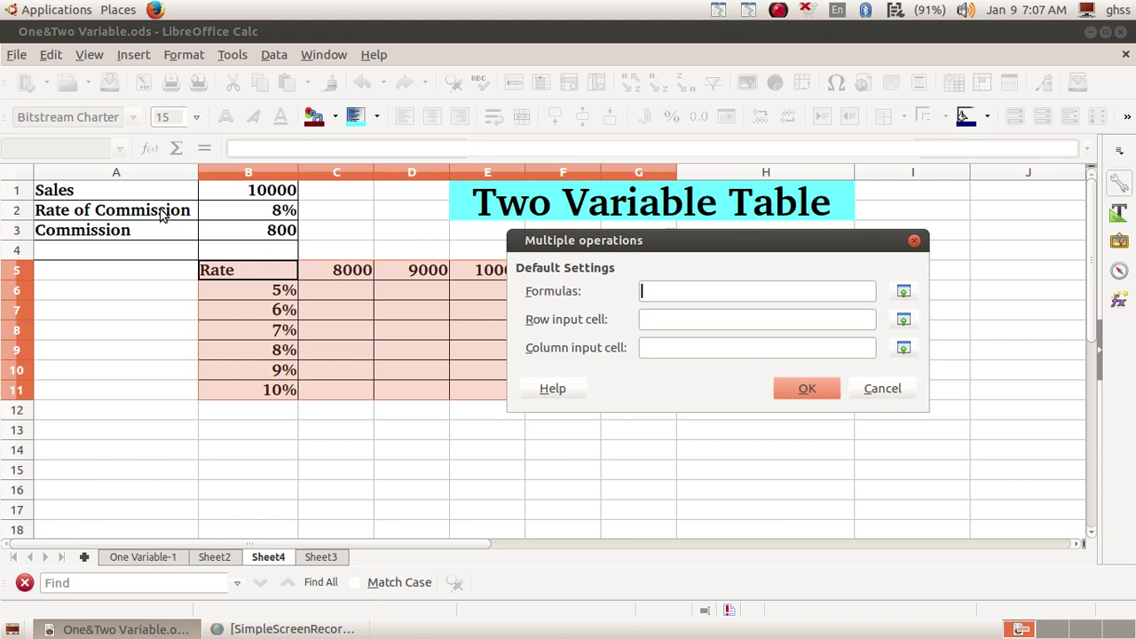
left_click(248, 238)
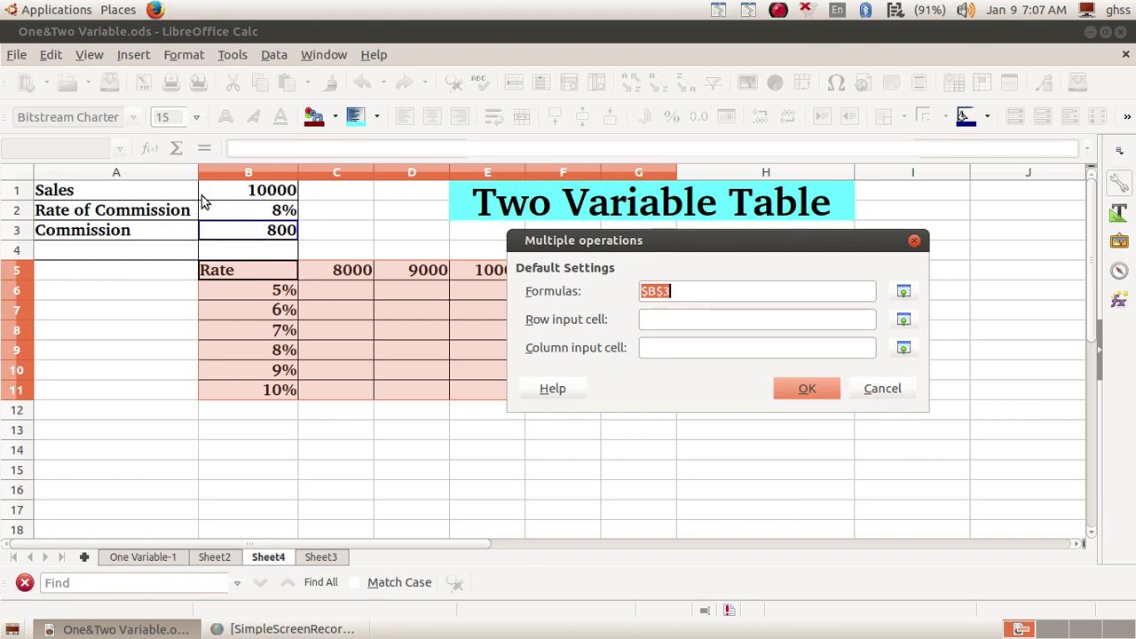
- Set the row input cell to $B$1 and the column input cell to $B$2, and apply the multiple operations to fill the table
left_click_drag(687, 240, 635, 355)
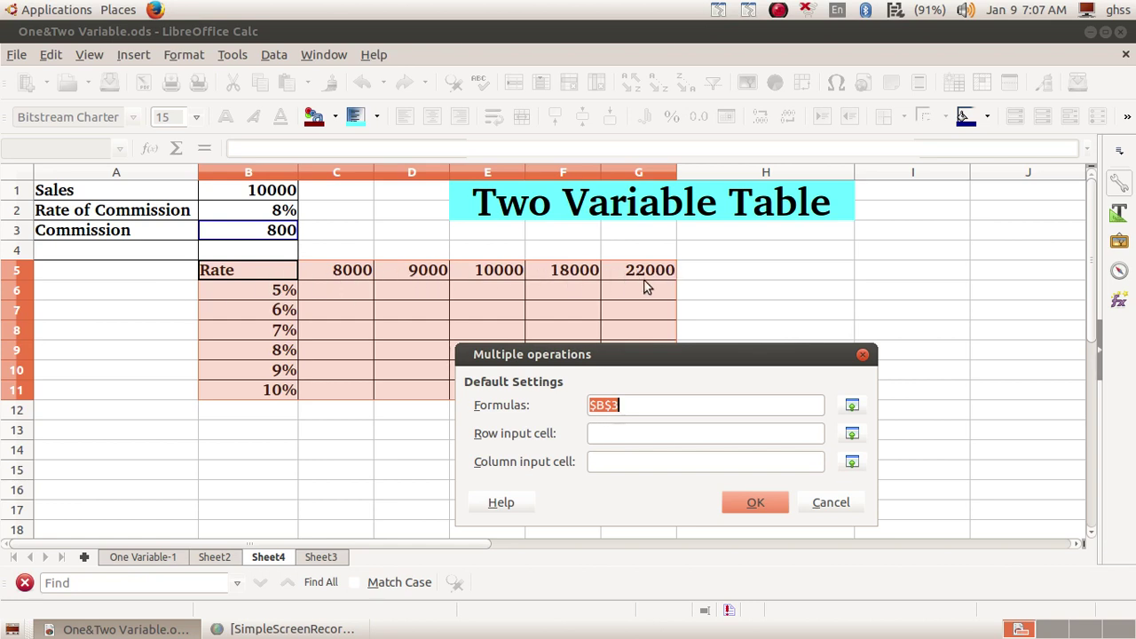
left_click(598, 437)
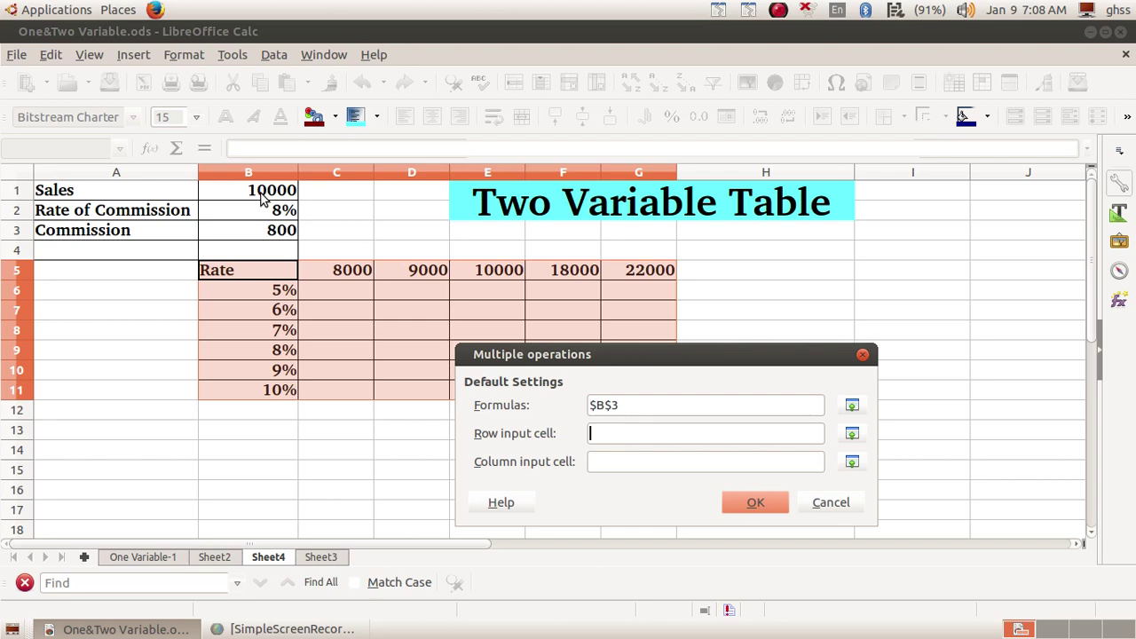
left_click(261, 195)
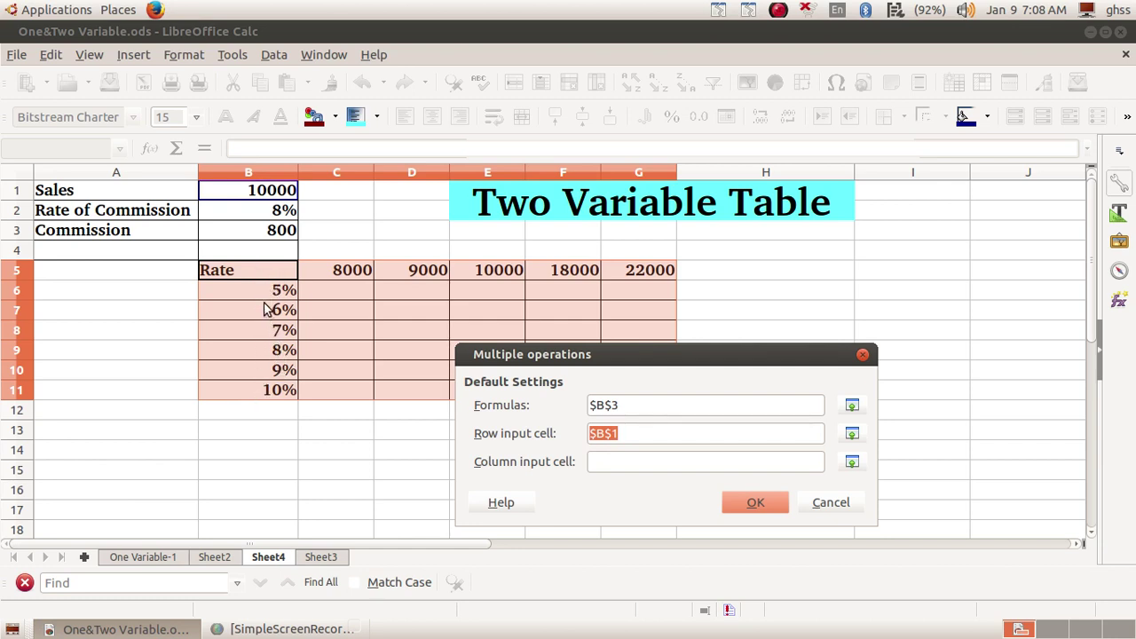
left_click(596, 462)
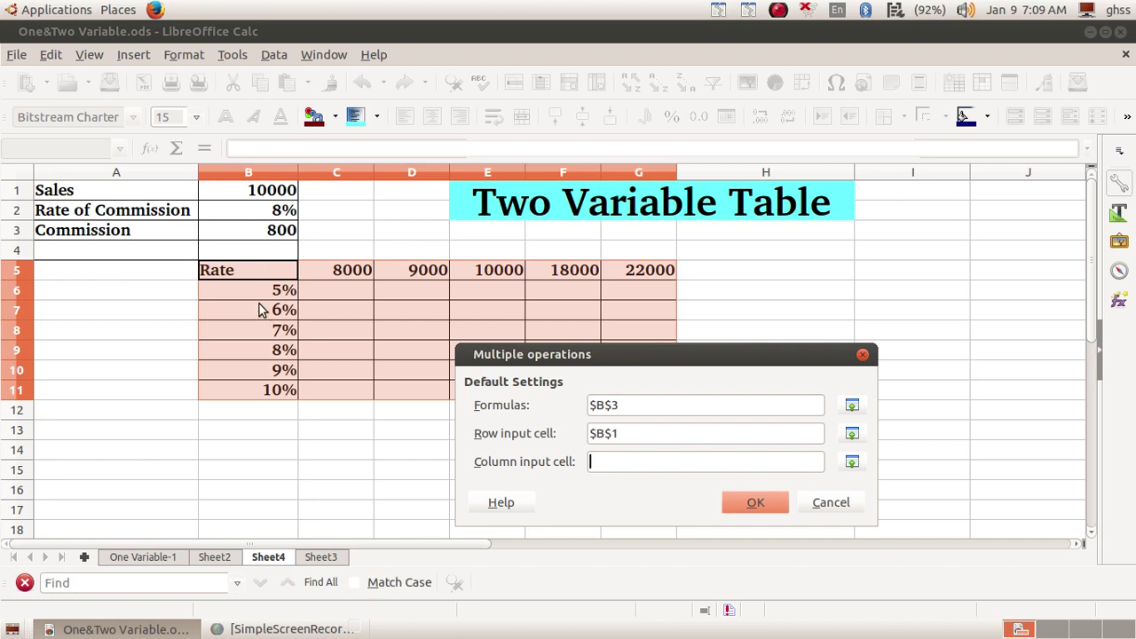
left_click(265, 215)
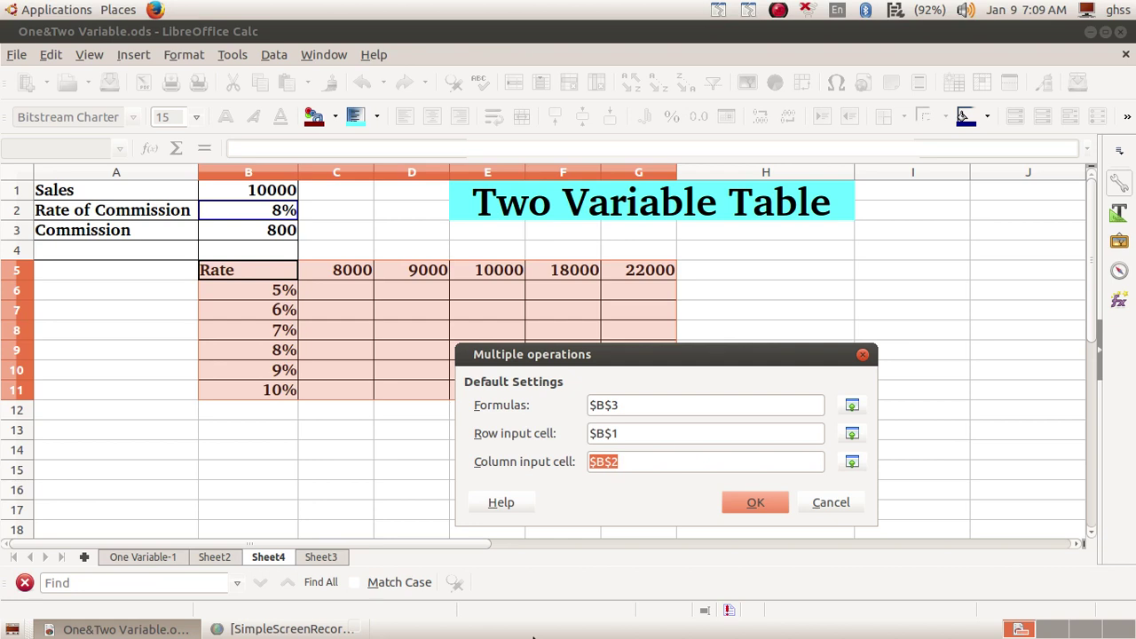
left_click(754, 502)
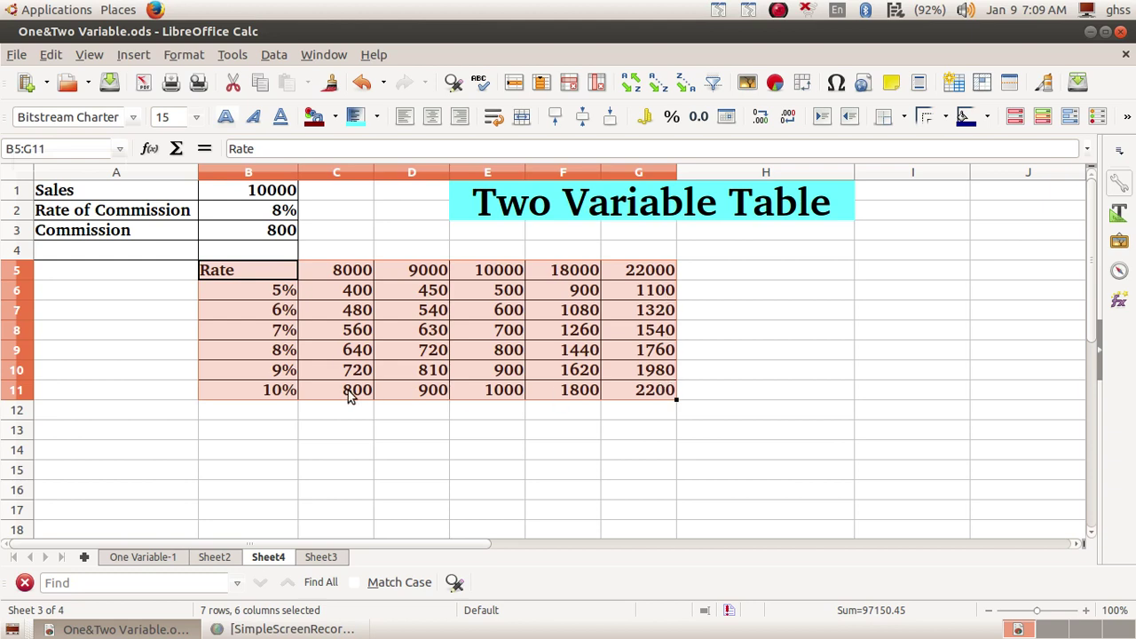
left_click(641, 508)
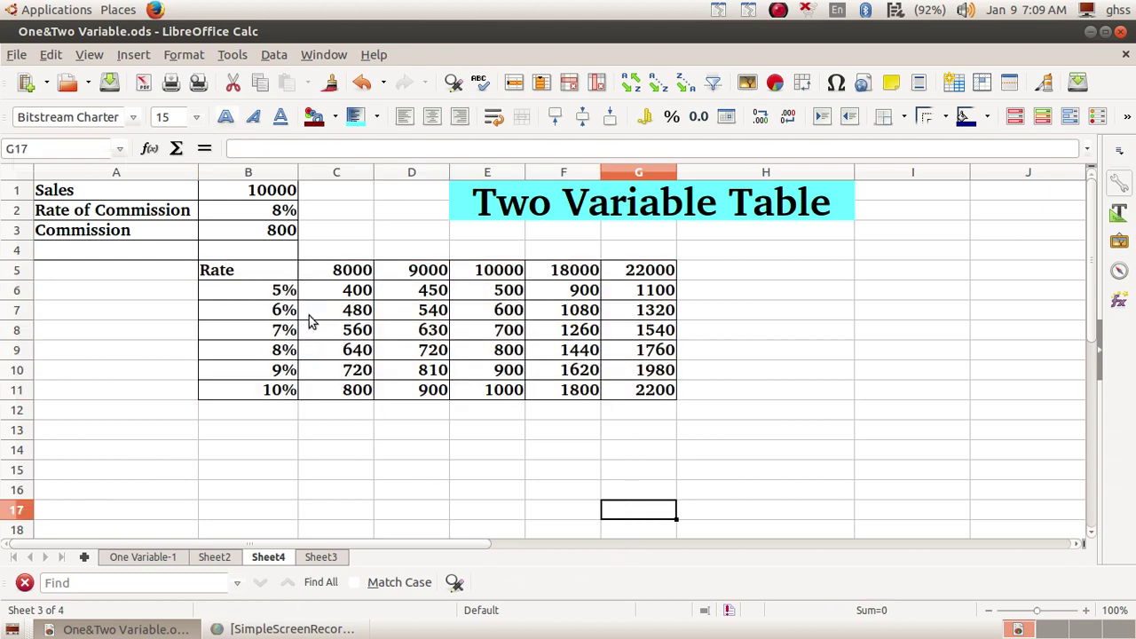
- Fill the background of the sales heading cells C5:G5 with light cyan
left_click(359, 275)
left_click_drag(359, 275, 613, 272)
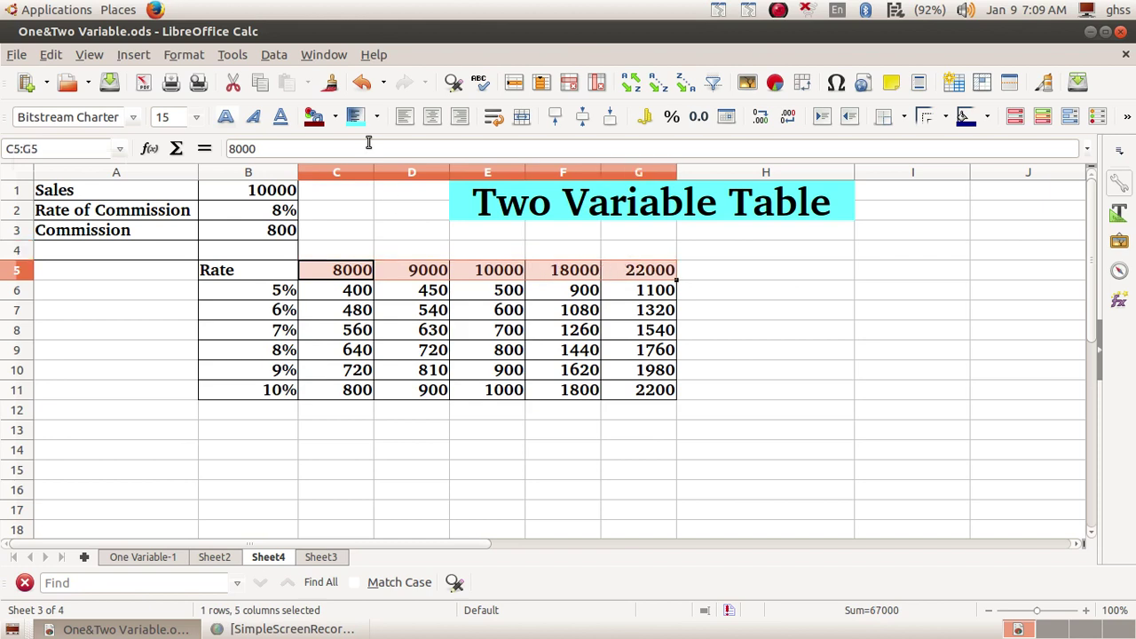
left_click(358, 122)
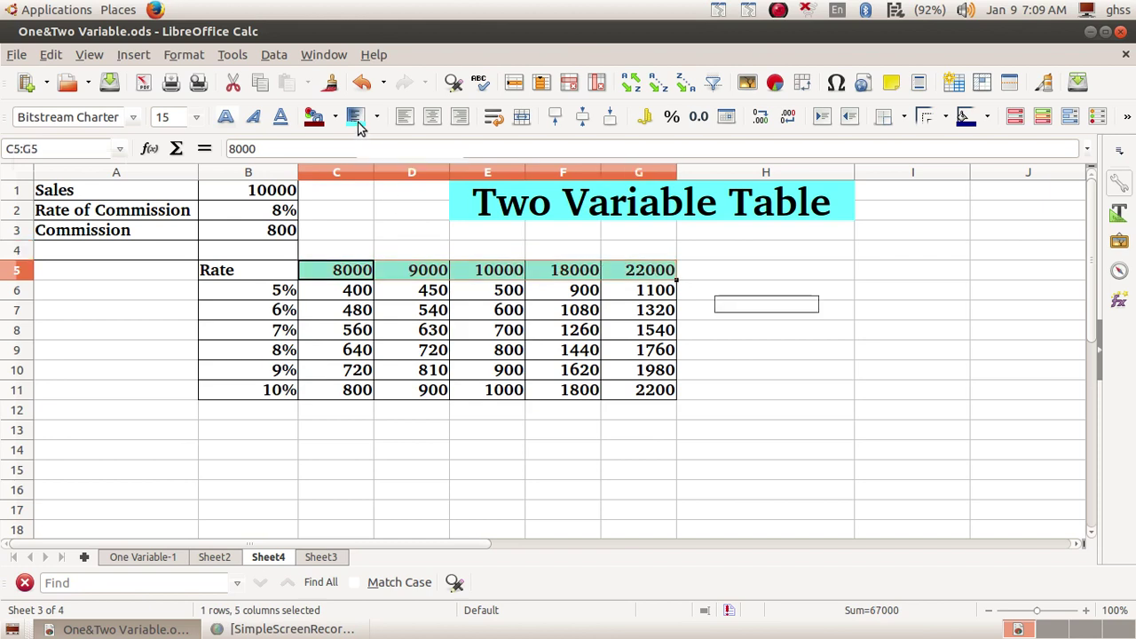
left_click(834, 371)
- Fill the background of the rate cells B6:B11 with light yellow-green
left_click_drag(289, 297, 280, 390)
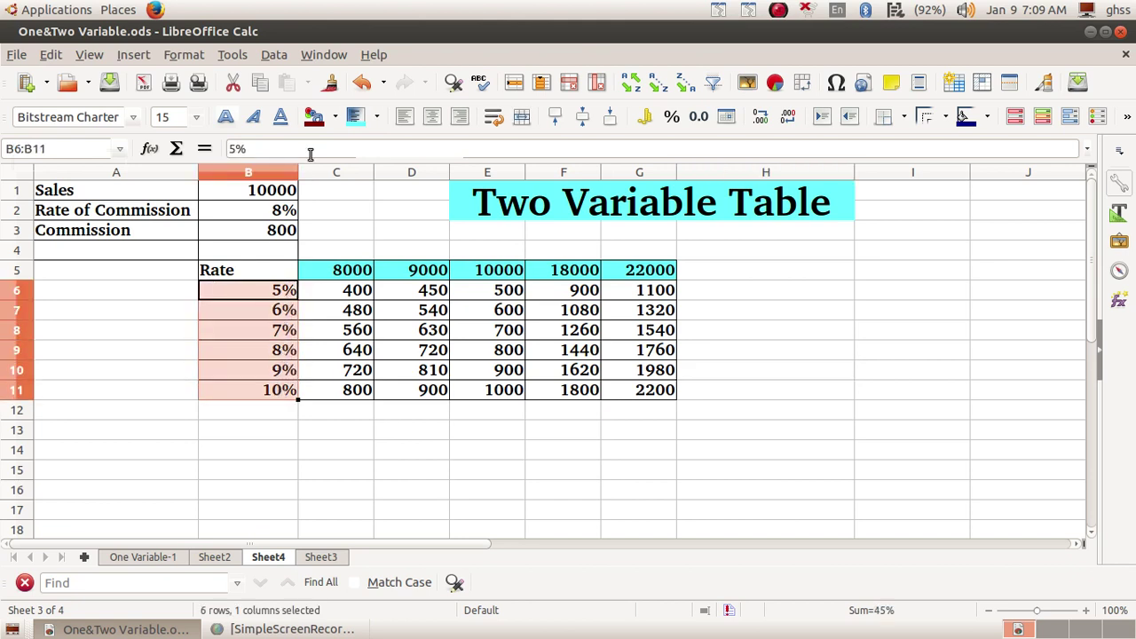
left_click(377, 117)
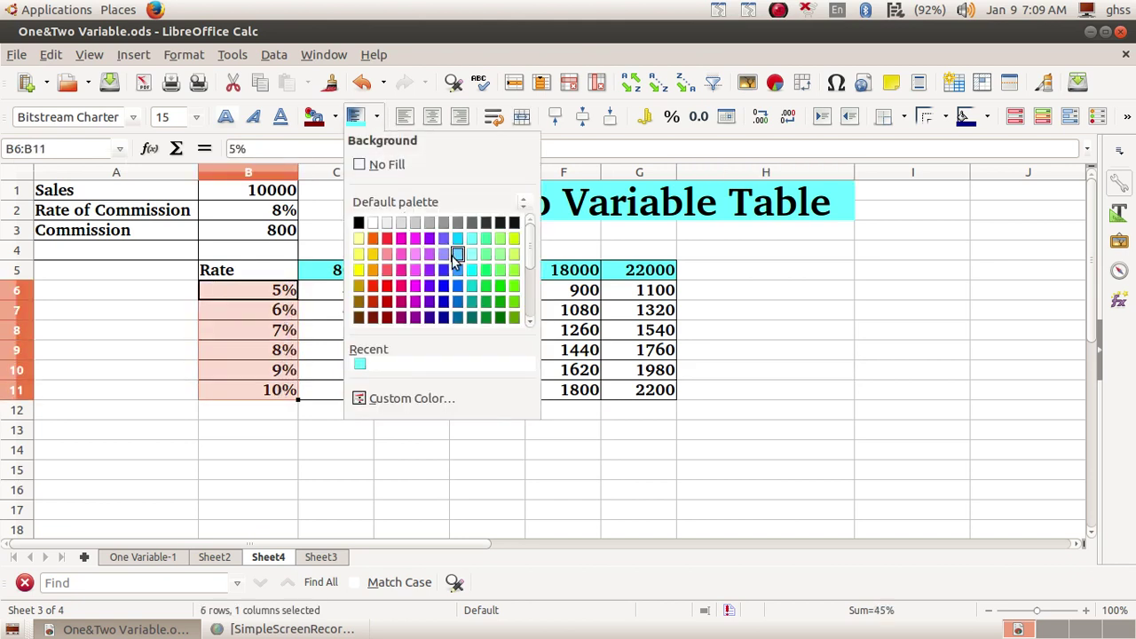
left_click(513, 255)
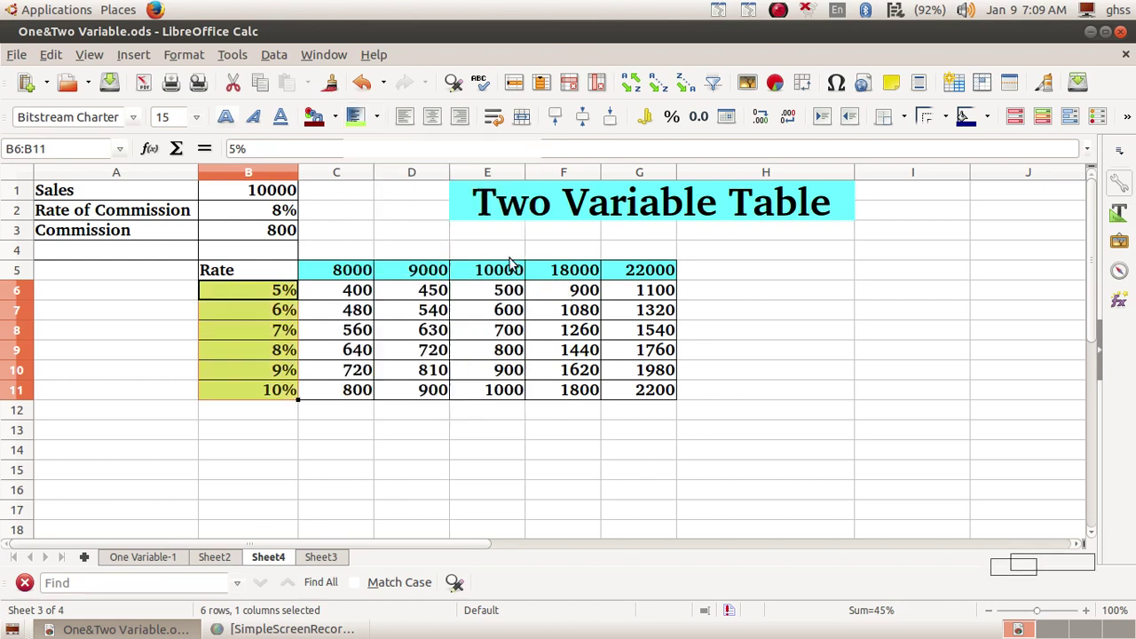
left_click(815, 346)
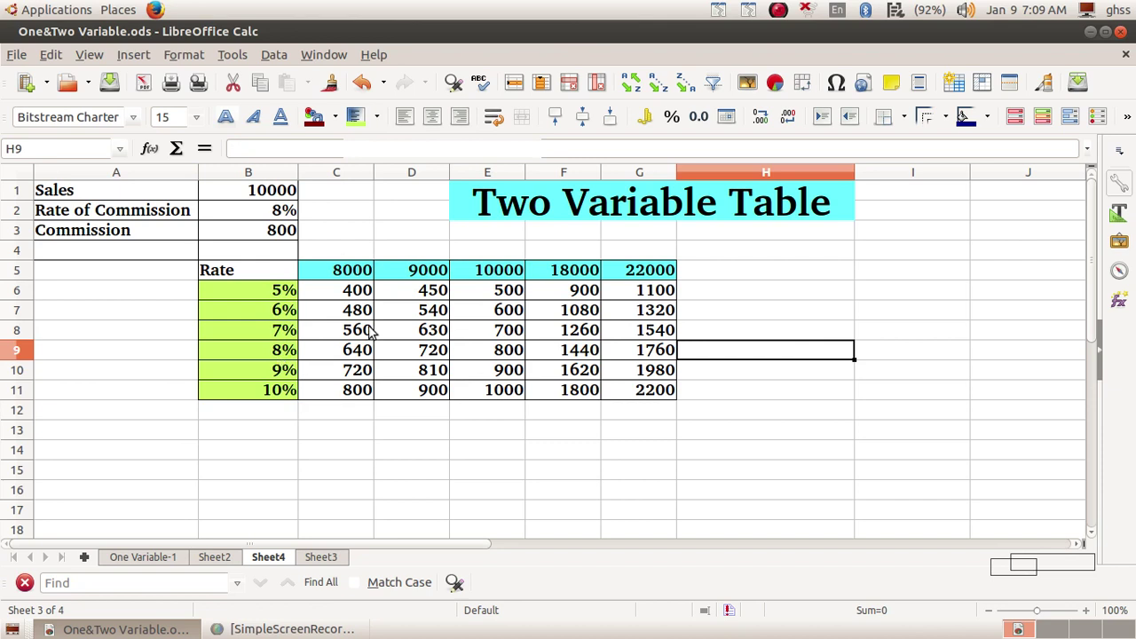
- Highlight the commission for 10000 sales at 8% in cell E9 with a light yellow-green background
left_click(519, 270)
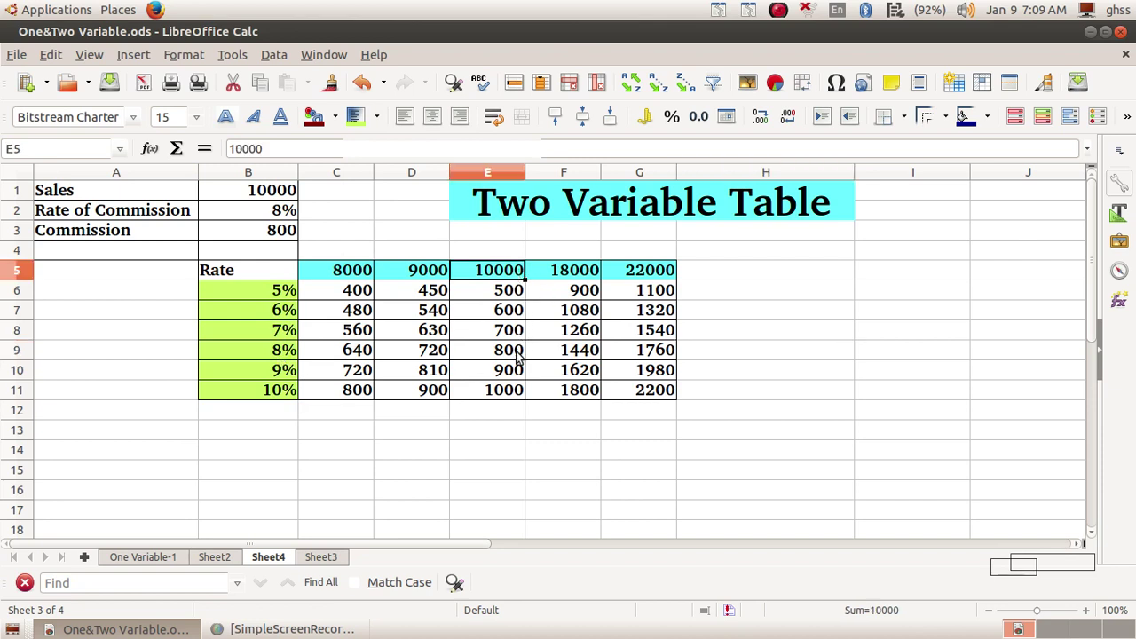
left_click(488, 355)
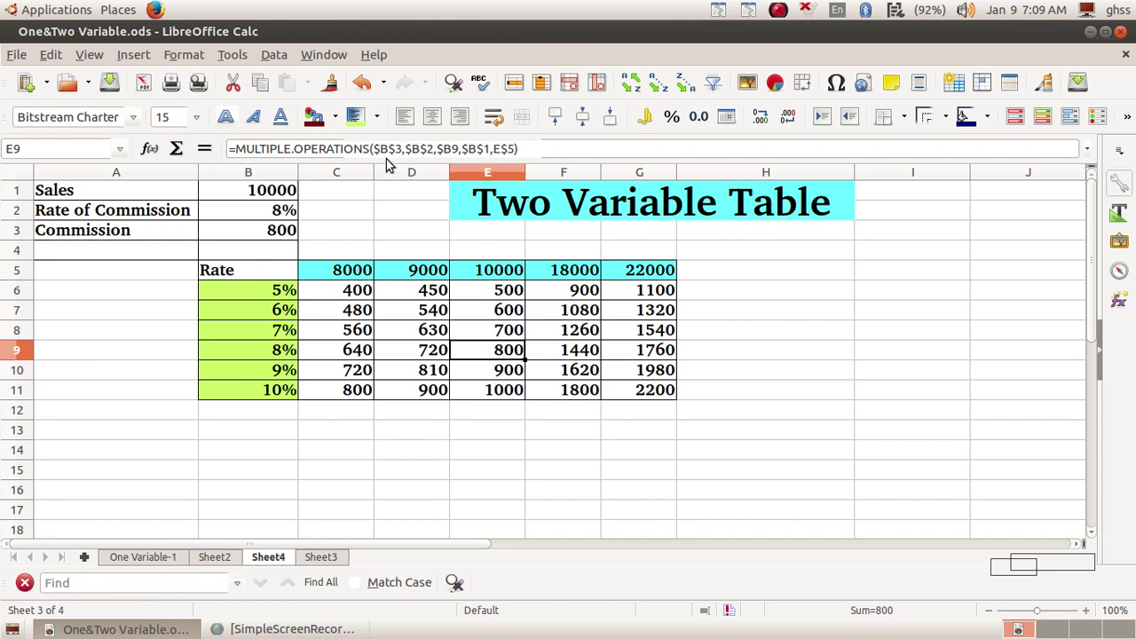
left_click(354, 120)
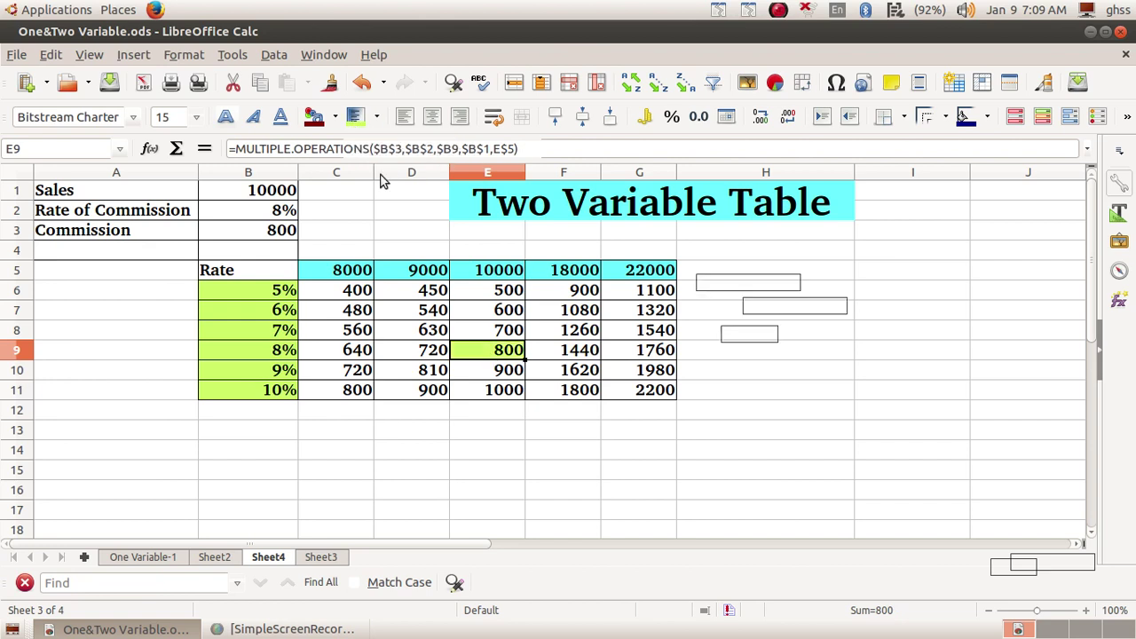
- Highlight the commission for 22000 sales at 6% in cell G7 with the same light yellow-green background
left_click(628, 314)
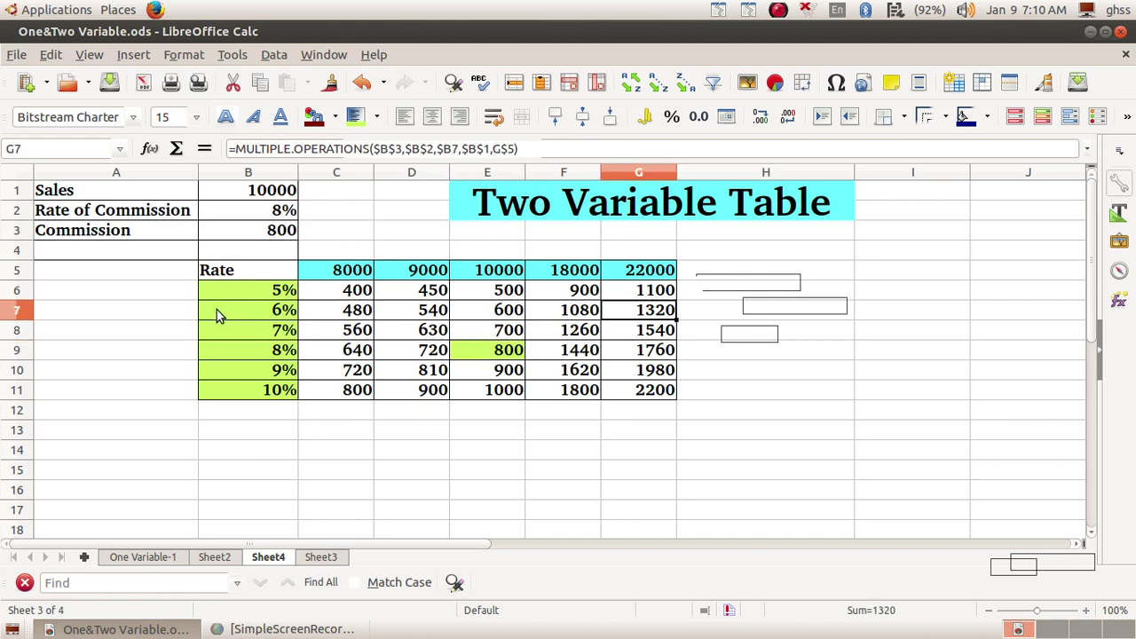
left_click(23, 310)
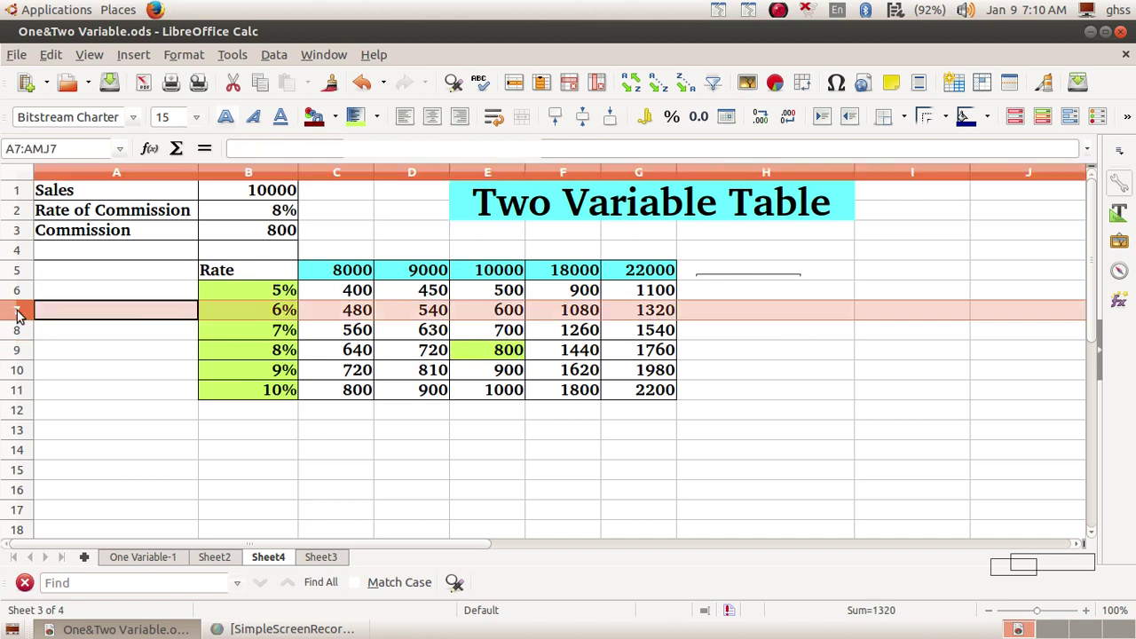
left_click(641, 313)
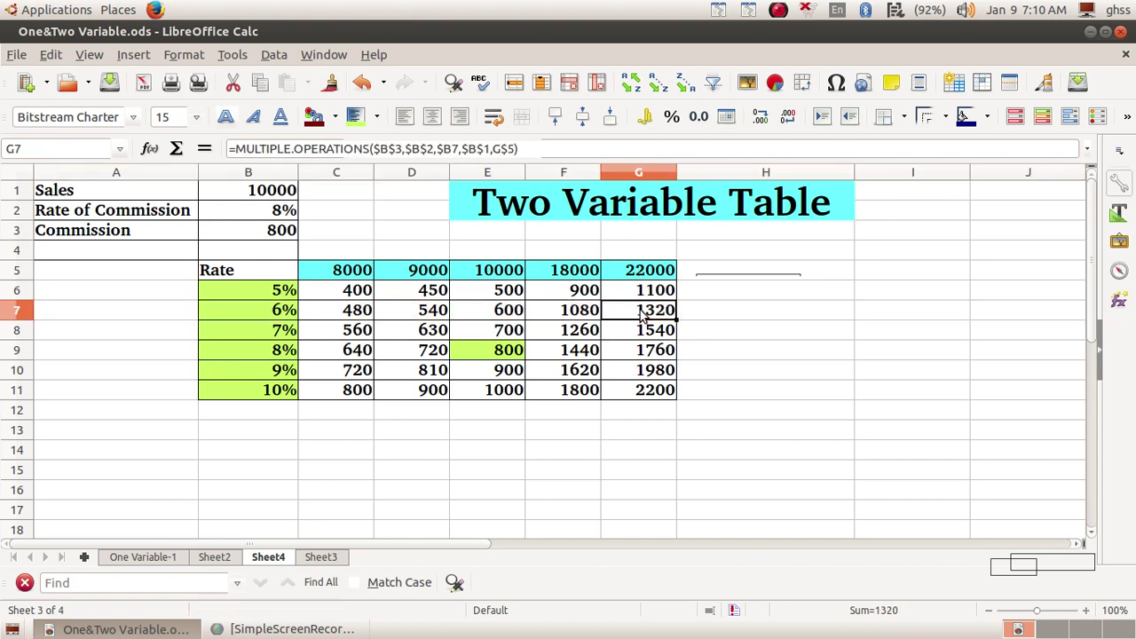
left_click(355, 117)
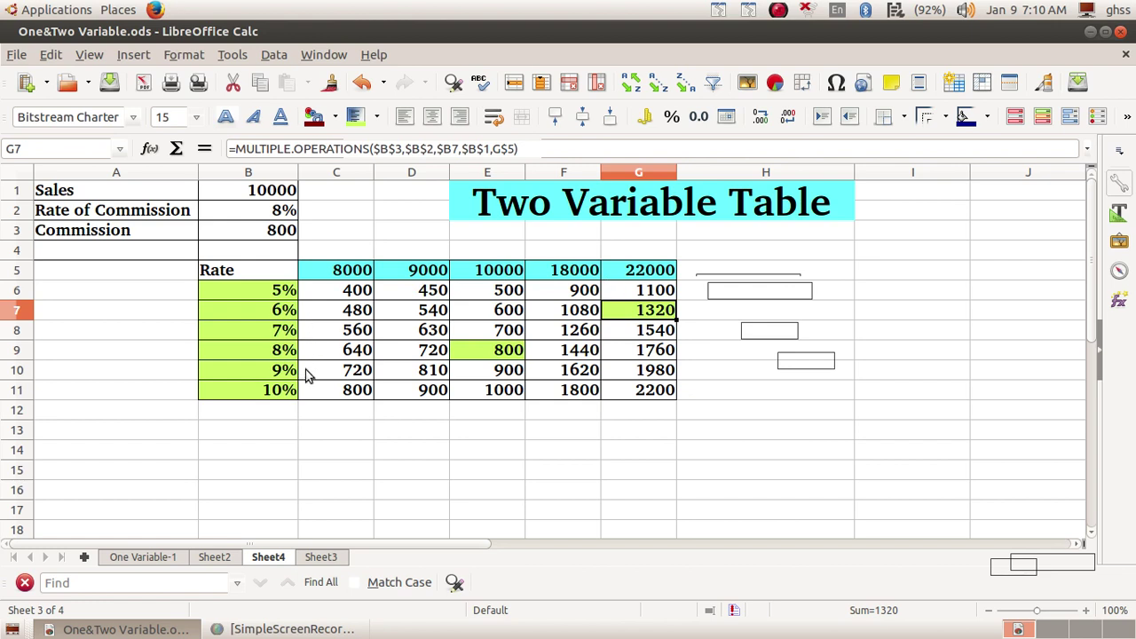
- Clear the instalment values in E4:J9 of the loan table on Sheet3
left_click(320, 557)
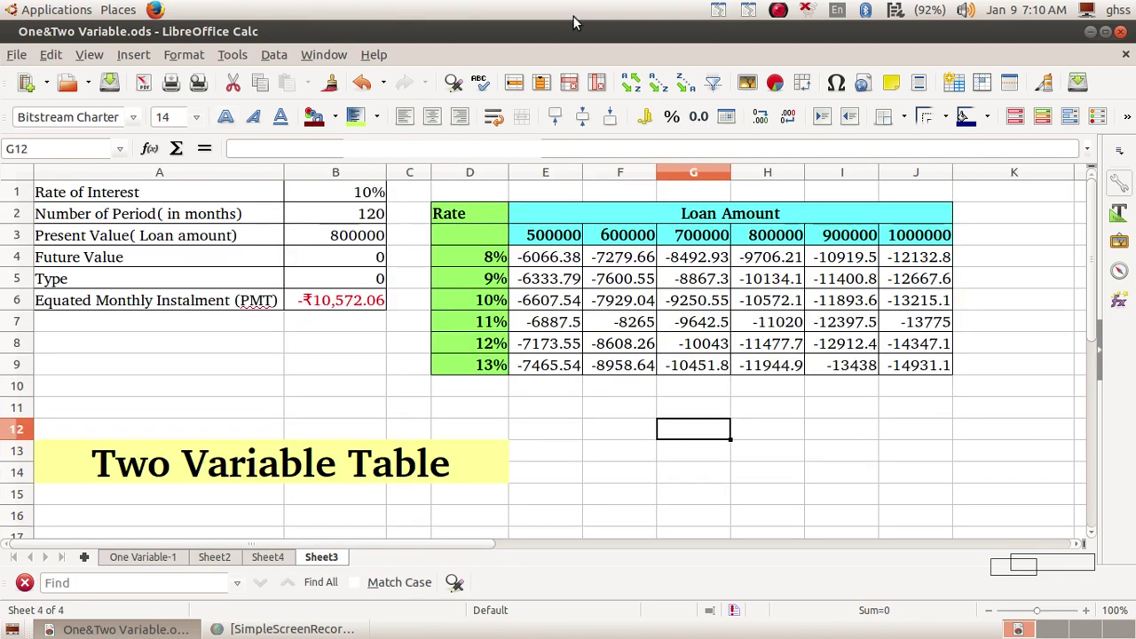
left_click_drag(530, 257, 895, 367)
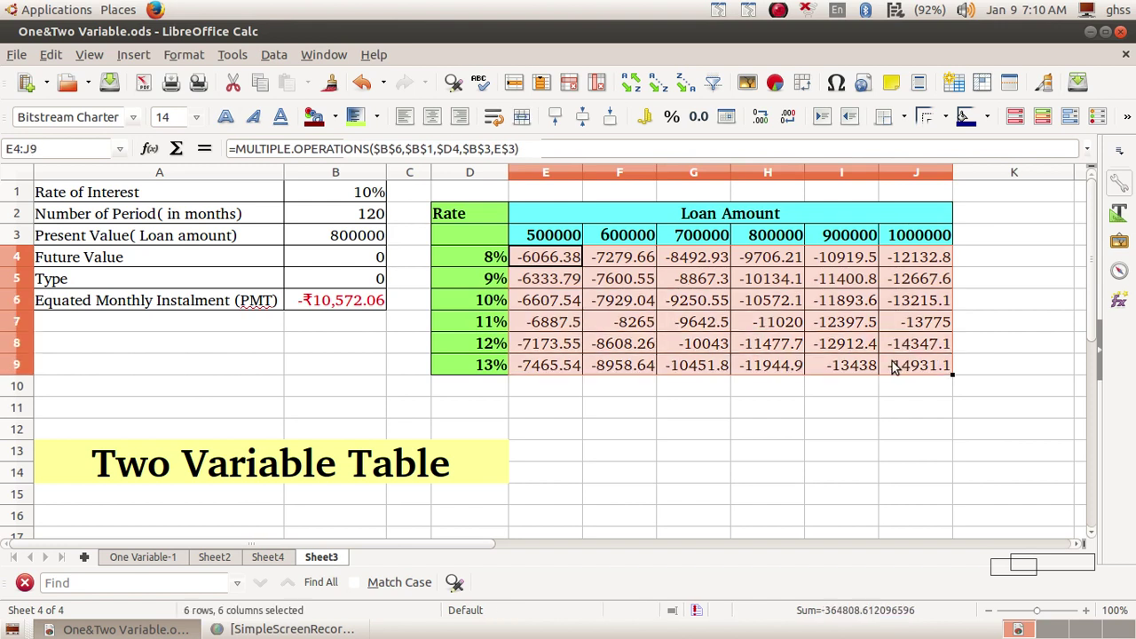
key("Delete")
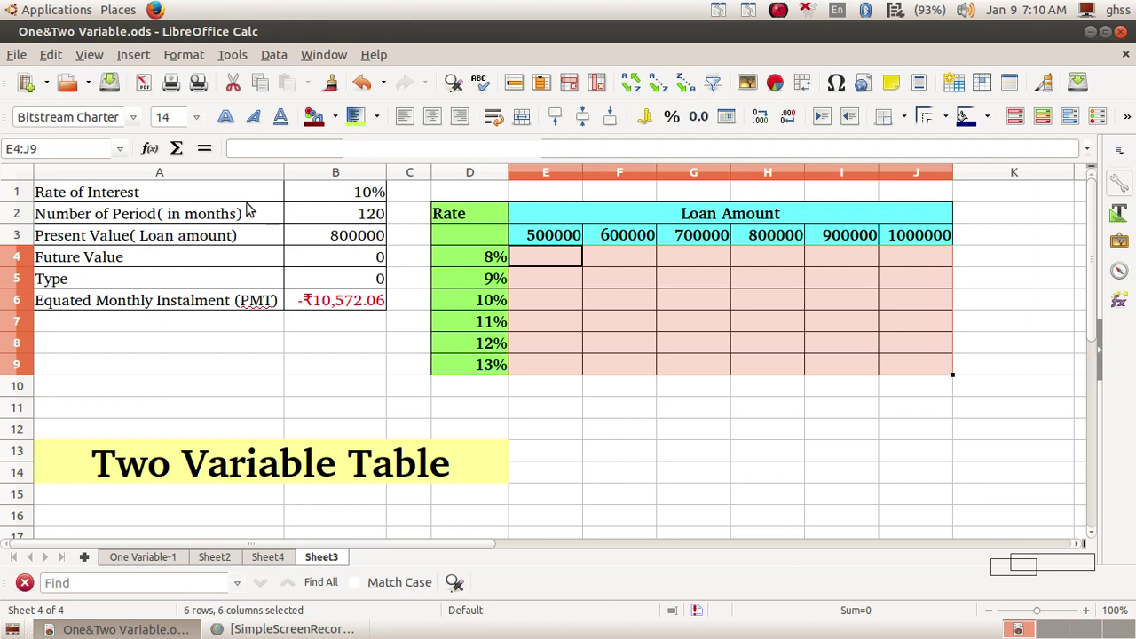
left_click(261, 343)
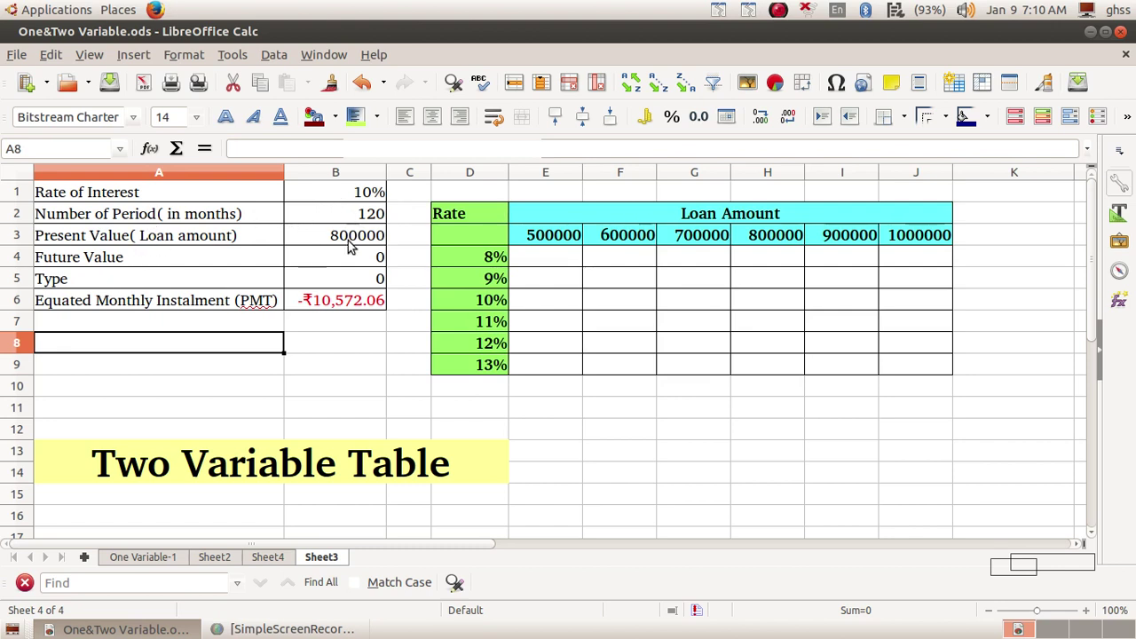
- Examine the PMT formula in cell B6 and the loan inputs it uses, such as the number of periods in B2
left_click(338, 312)
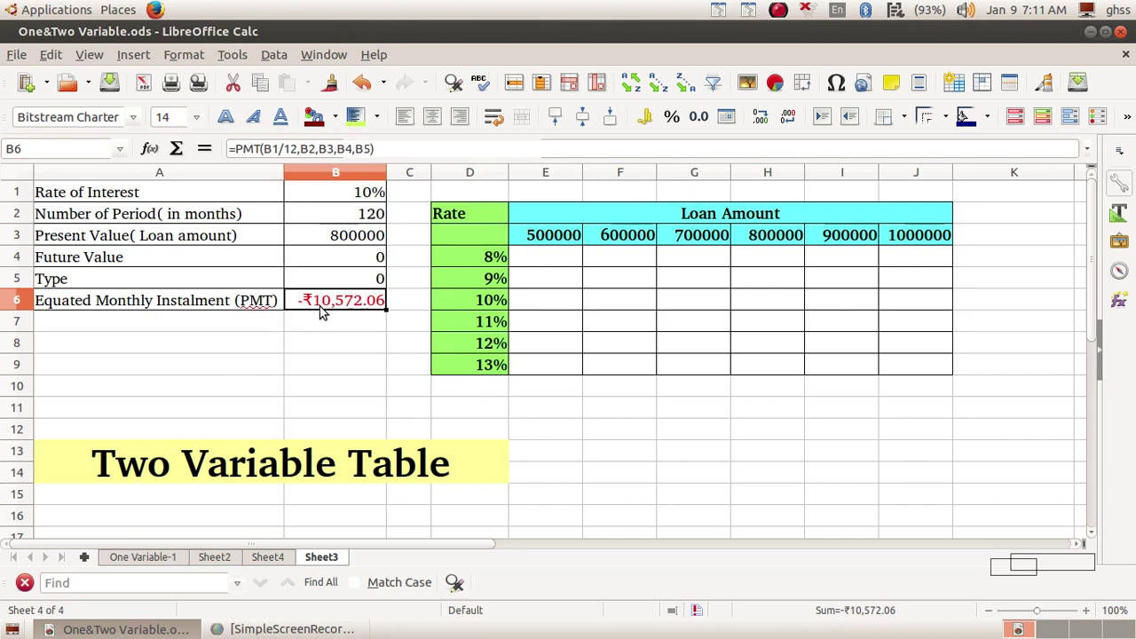
left_click(355, 219)
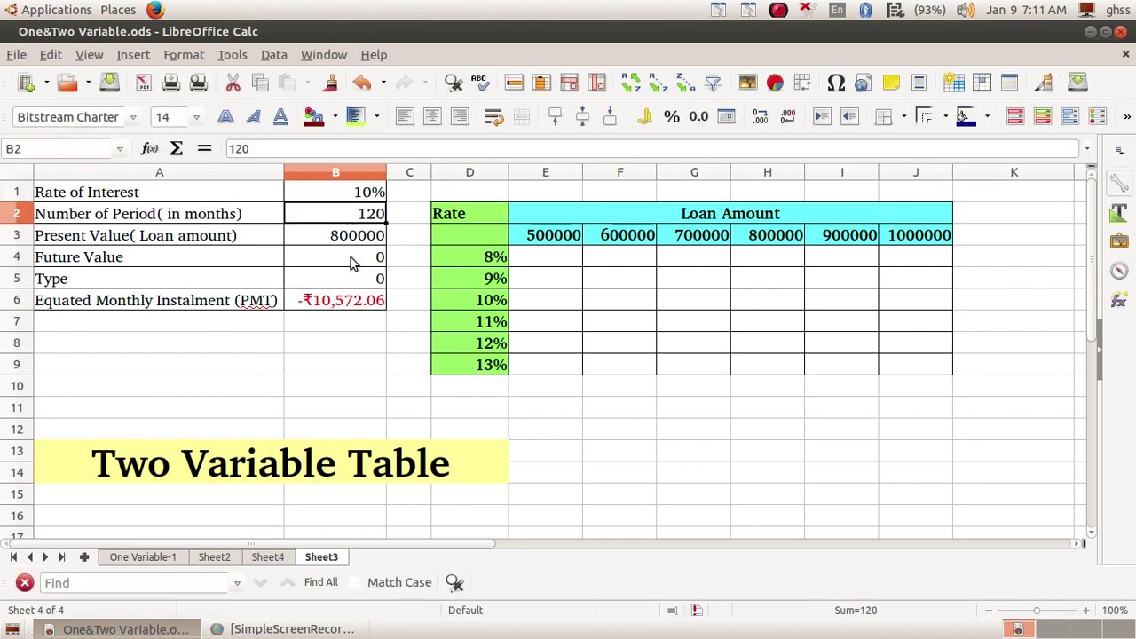
left_click(338, 308)
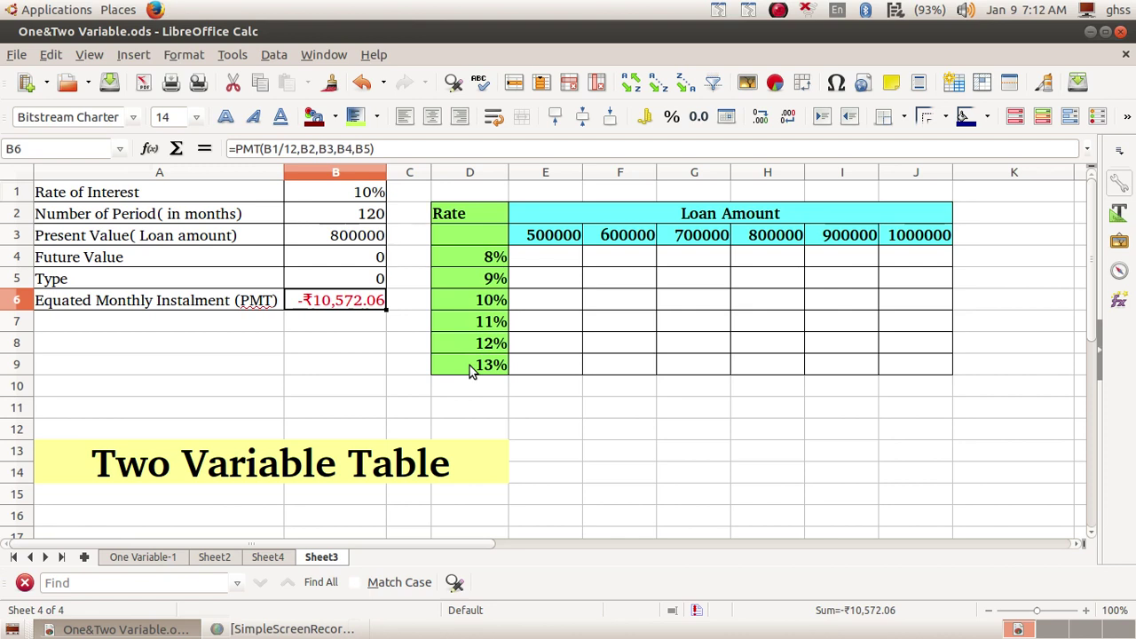
left_click(526, 434)
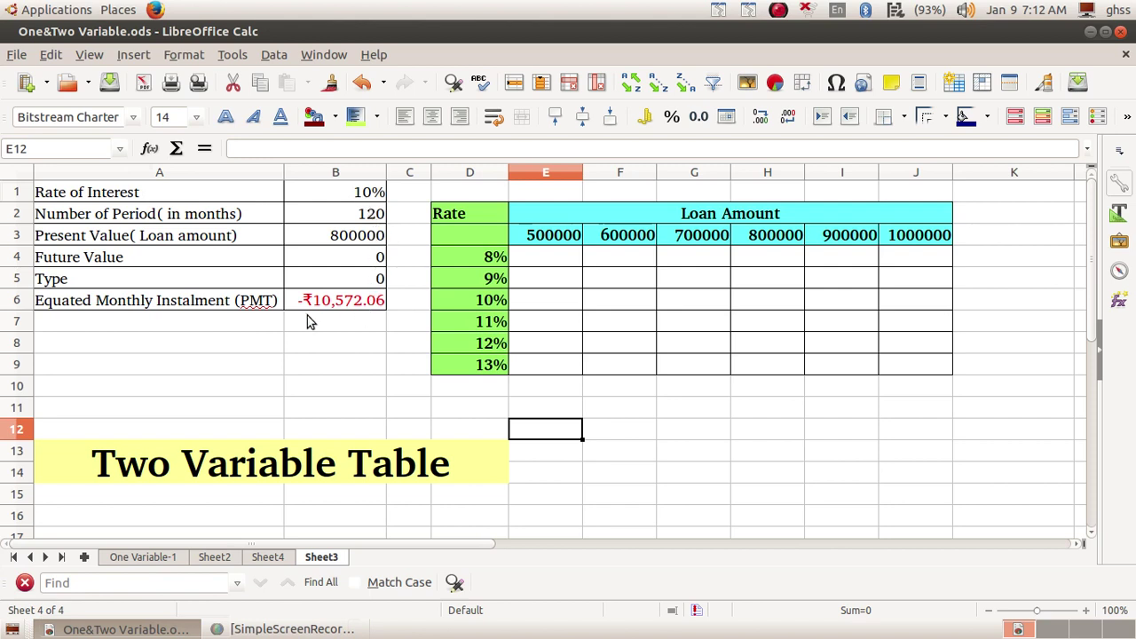
left_click(361, 308)
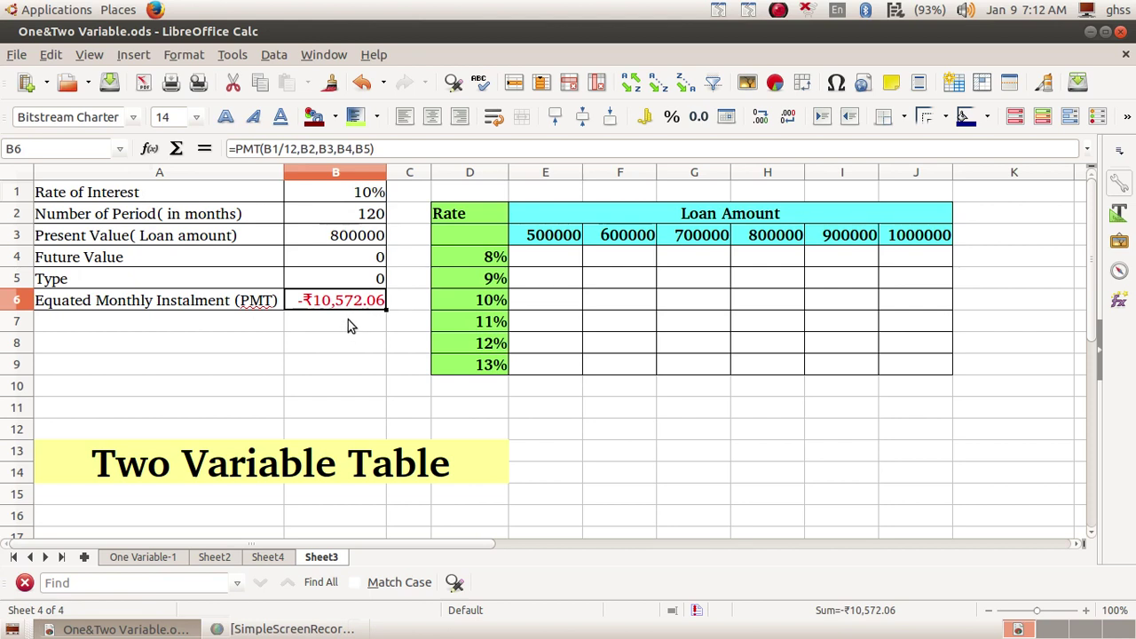
left_click(707, 350)
- Start Multiple Operations on the range D3:J9 and set the Equated Monthly Instalment cell $B$6 as the formula
left_click_drag(473, 236, 861, 359)
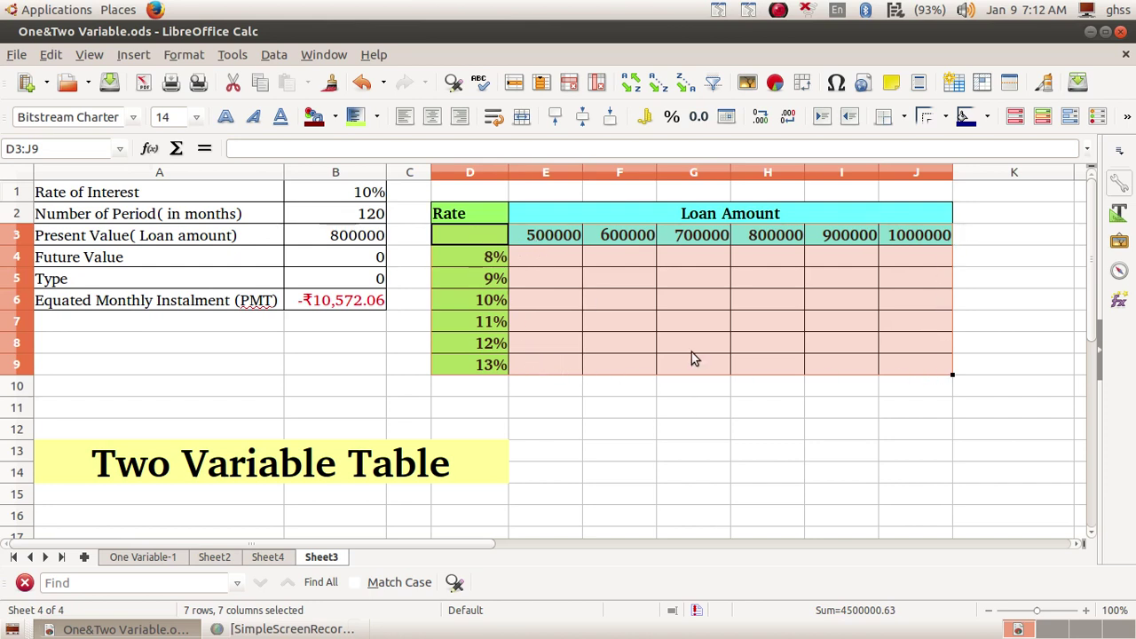
left_click(693, 427)
left_click_drag(466, 238, 907, 365)
left_click(273, 55)
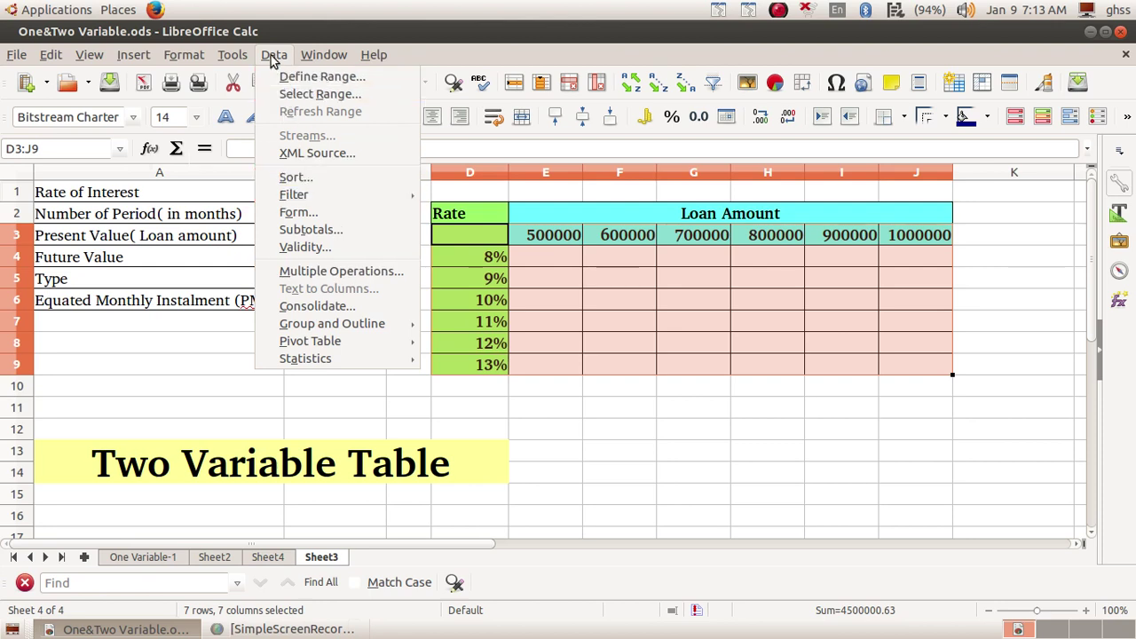
left_click(354, 278)
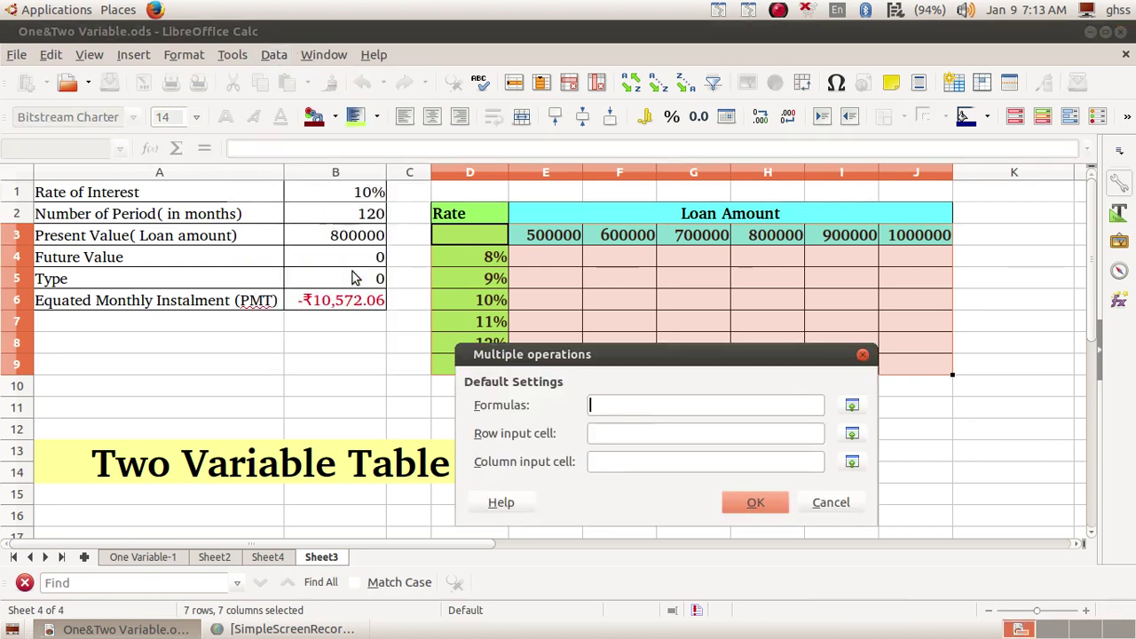
left_click_drag(625, 362, 765, 302)
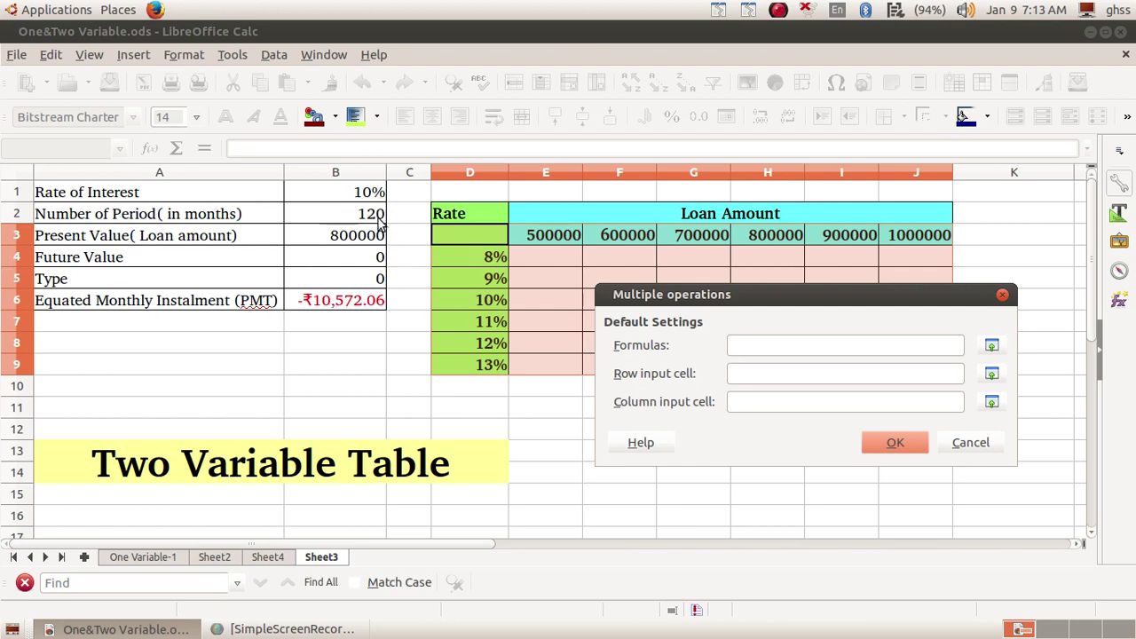
left_click(338, 307)
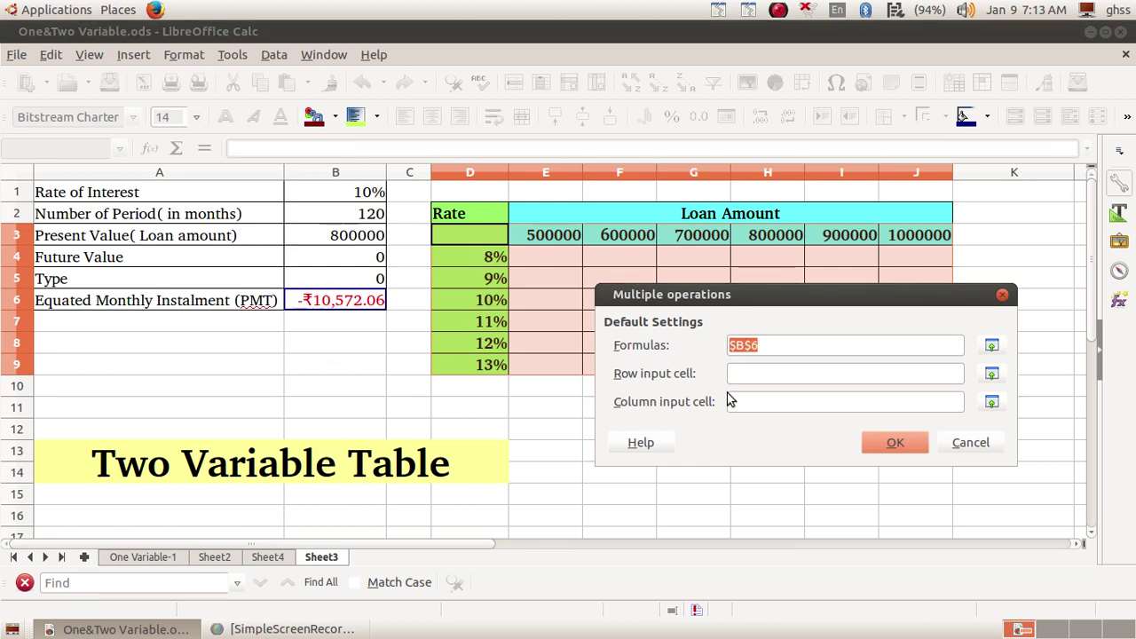
- Set the row input cell to $B$3 and the column input cell to $B$1, and apply the operation to fill the loan table
left_click(745, 377)
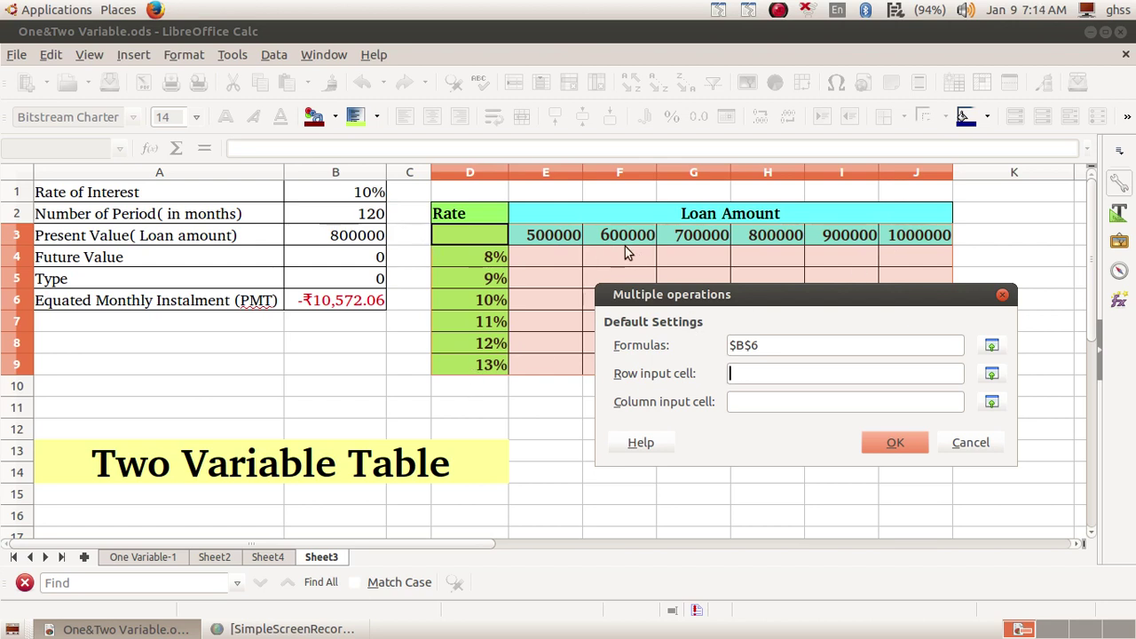
left_click(358, 241)
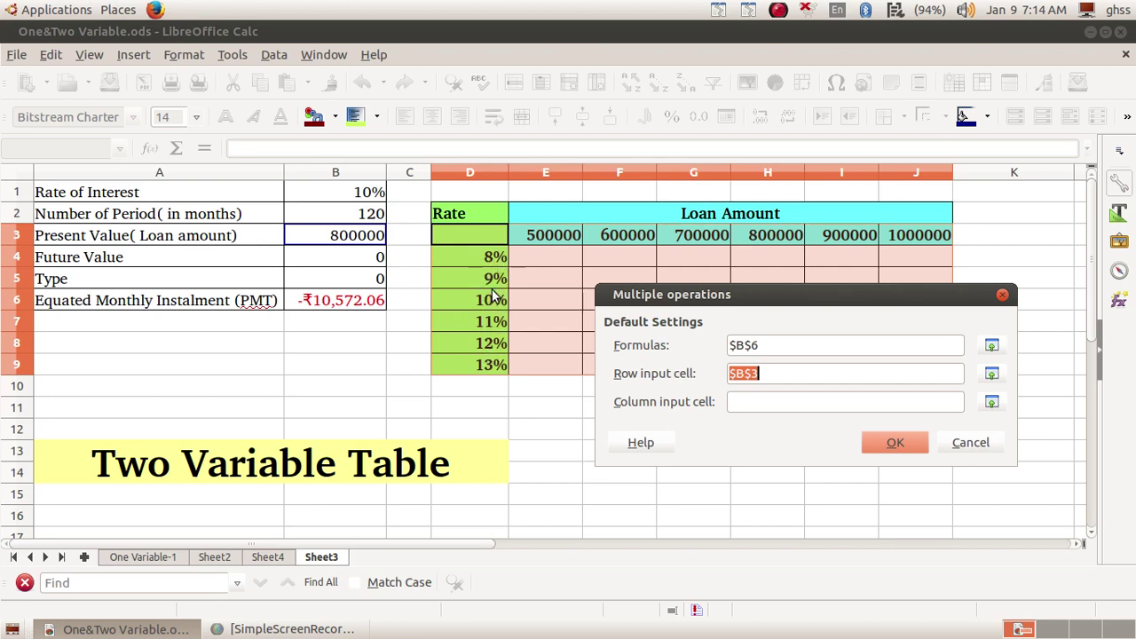
left_click(737, 404)
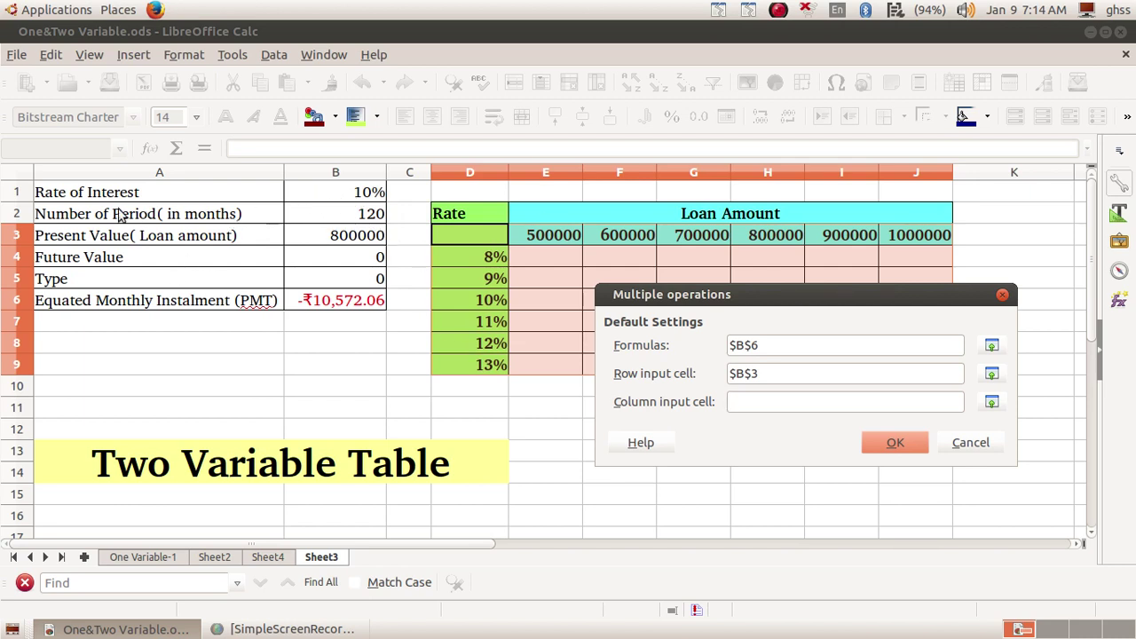
left_click(331, 202)
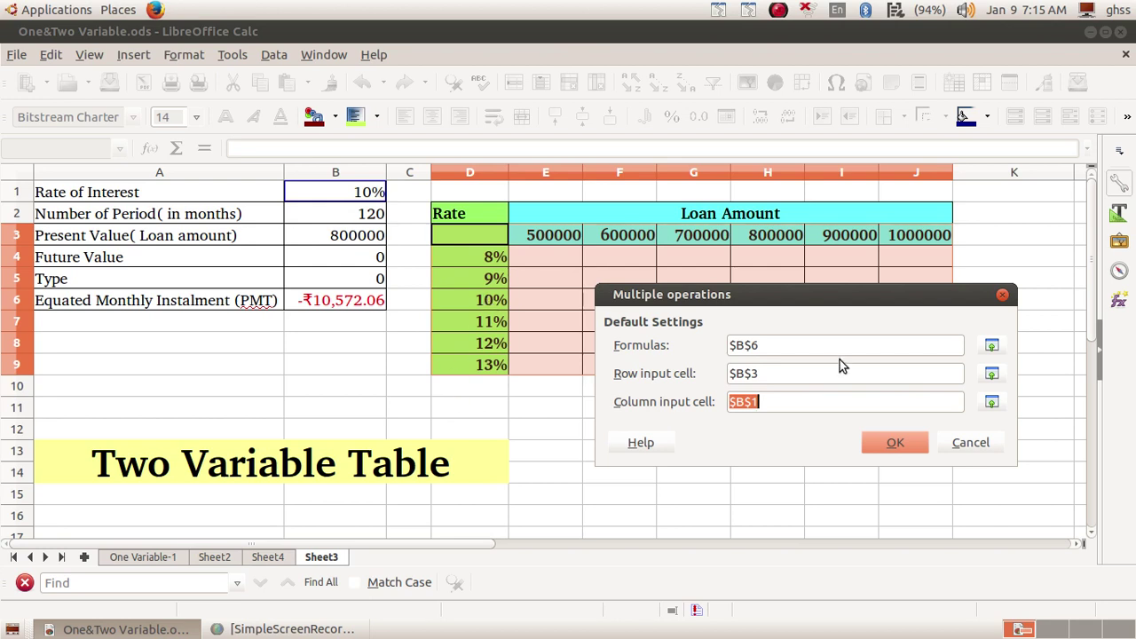
left_click(891, 442)
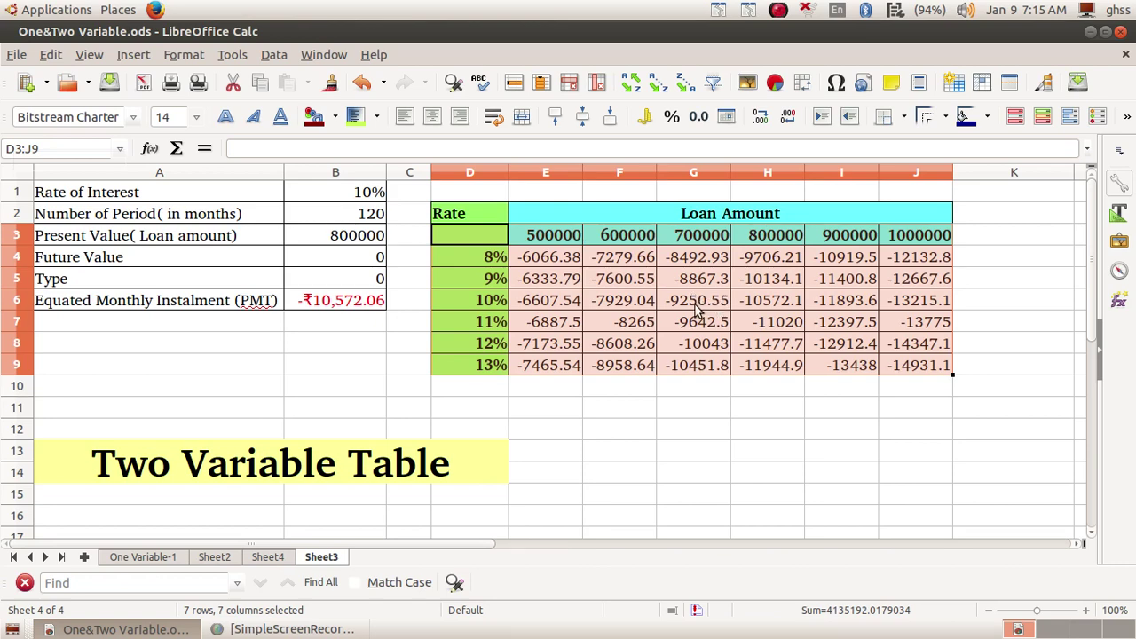
- Fill the instalment cells H6 (800000 at 10%) and J8 (1000000 at 12%) with light yellow
left_click(768, 244)
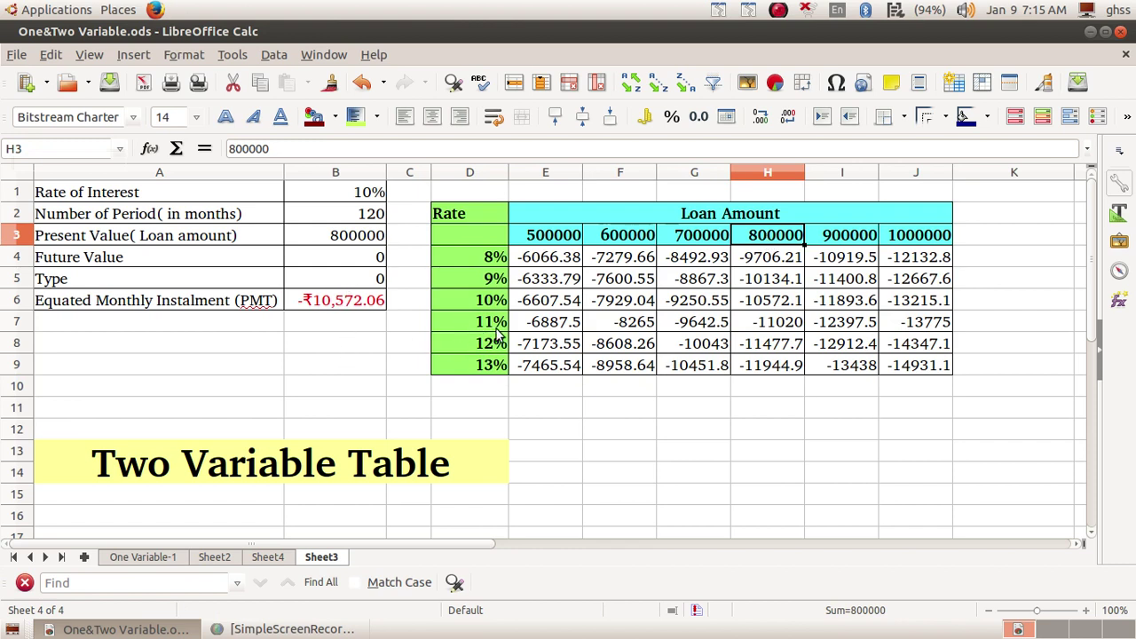
left_click(753, 303)
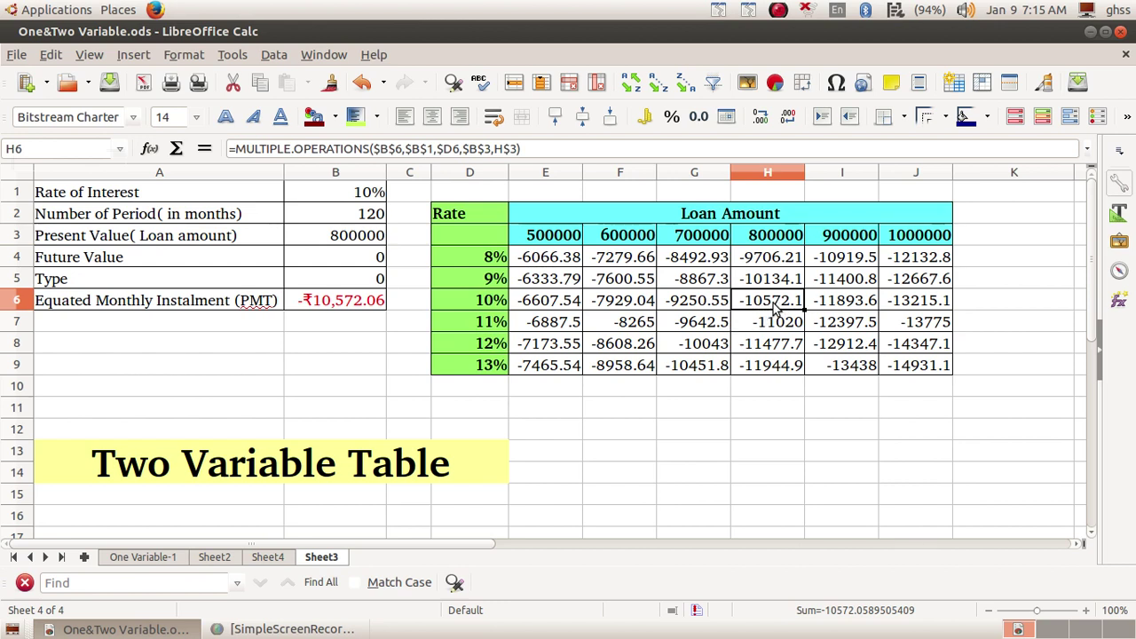
left_click(372, 118)
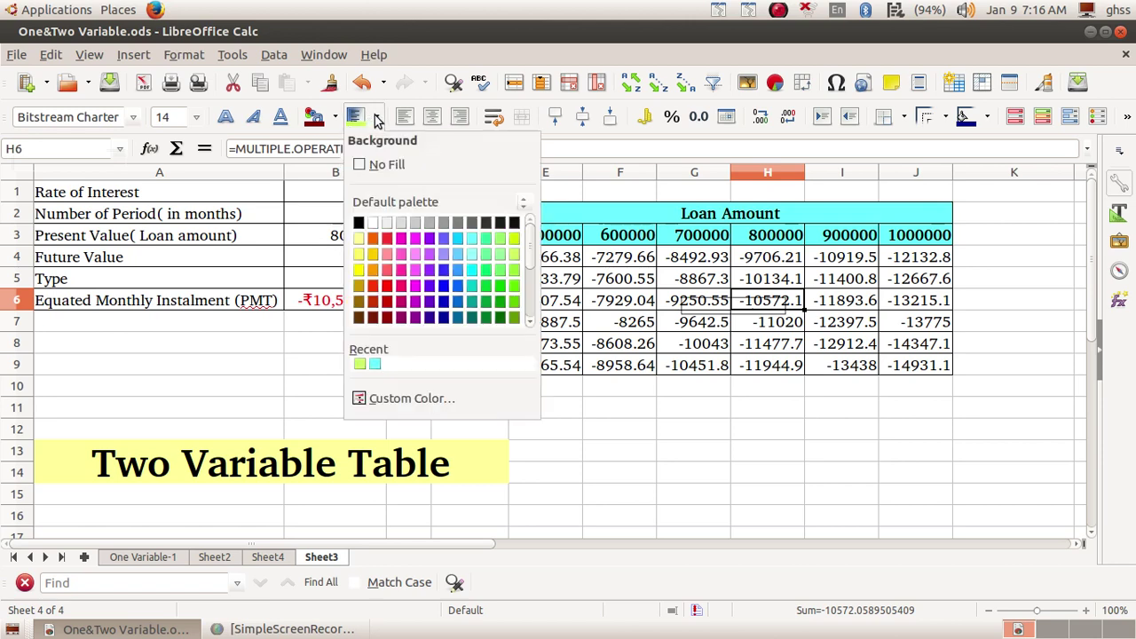
left_click(359, 247)
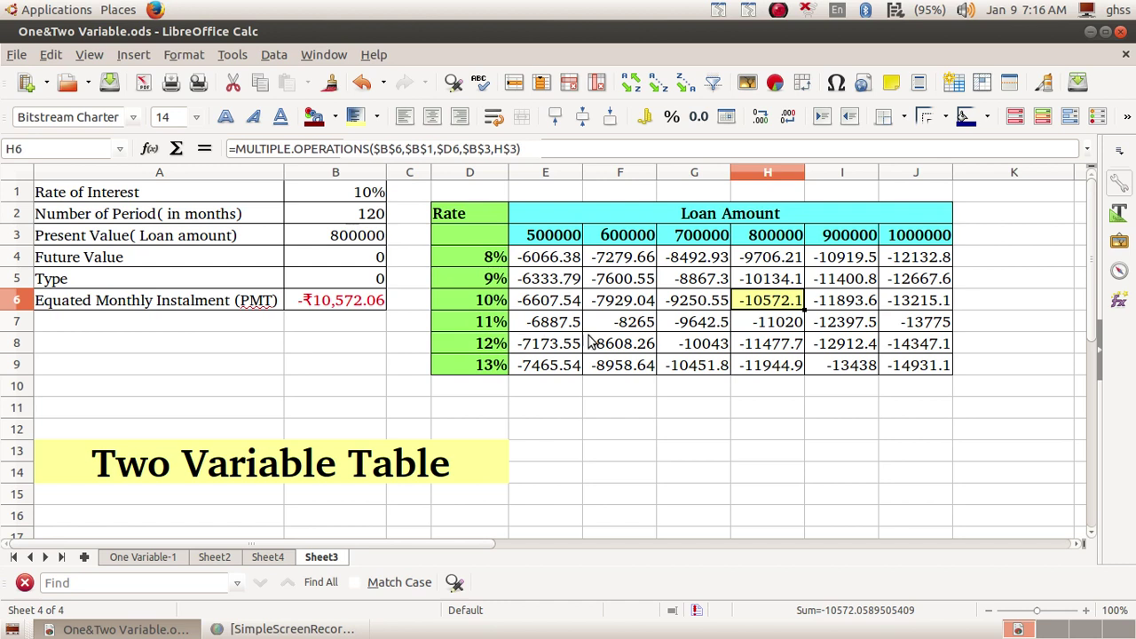
left_click(902, 351)
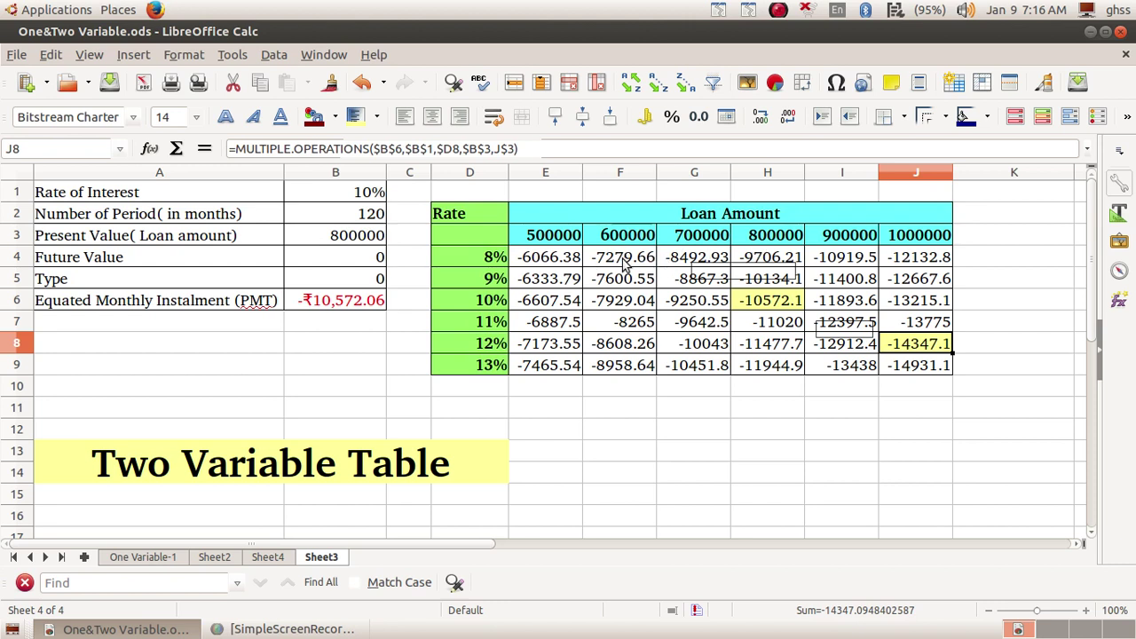
- Examine the Multiple Operations formulas of the 600000 loan column in cells F4 to F7
left_click(607, 284)
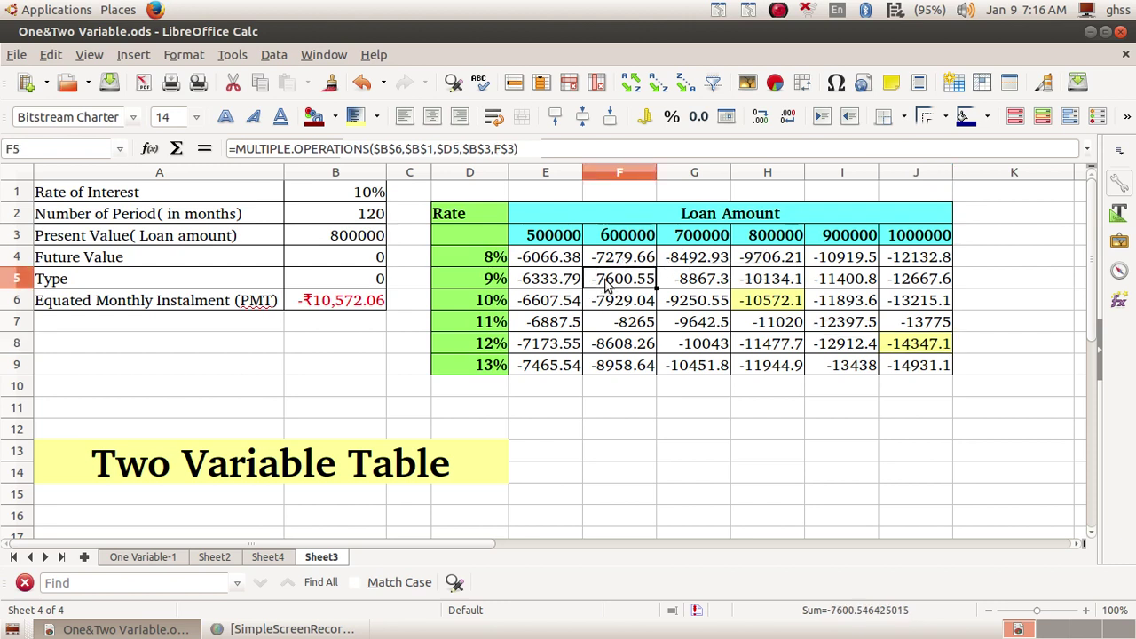
left_click(609, 260)
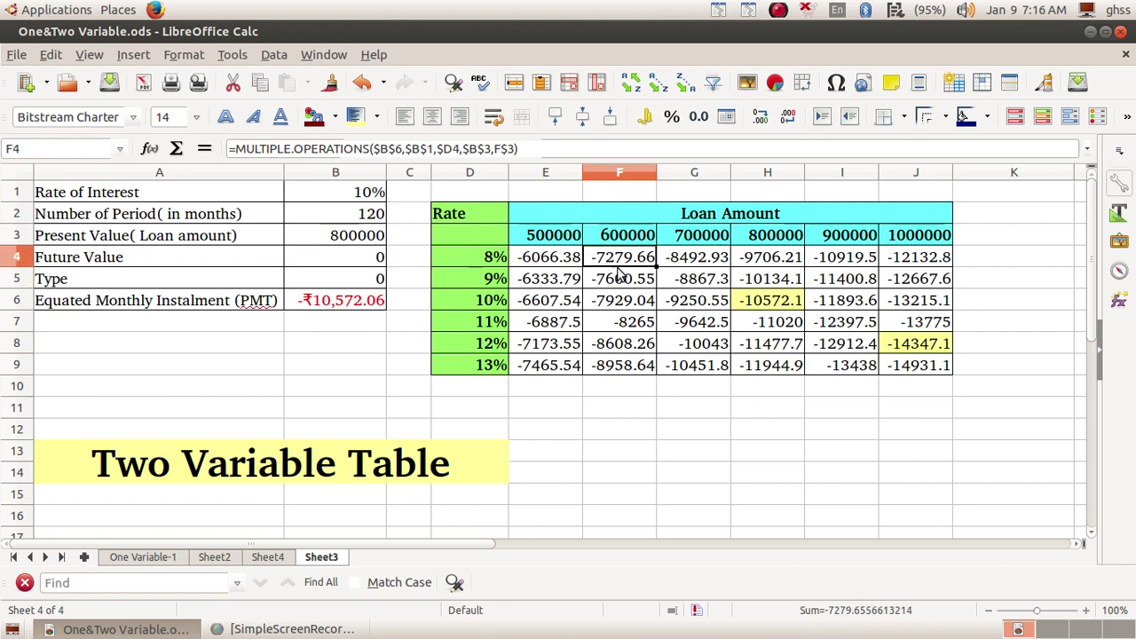
left_click(627, 282)
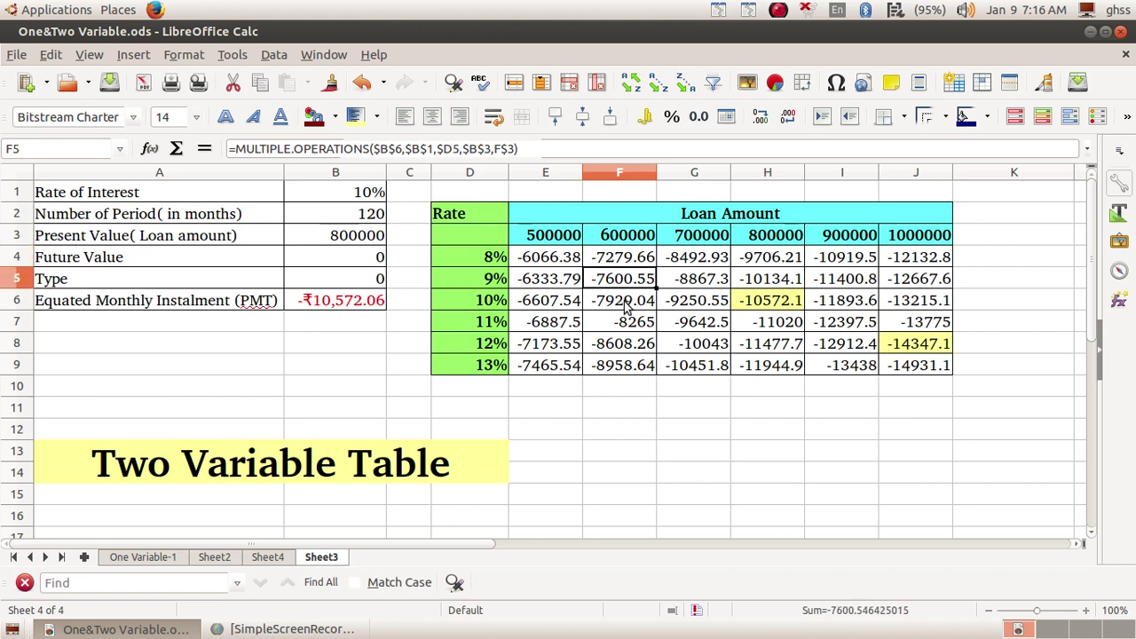
left_click(626, 305)
left_click(629, 325)
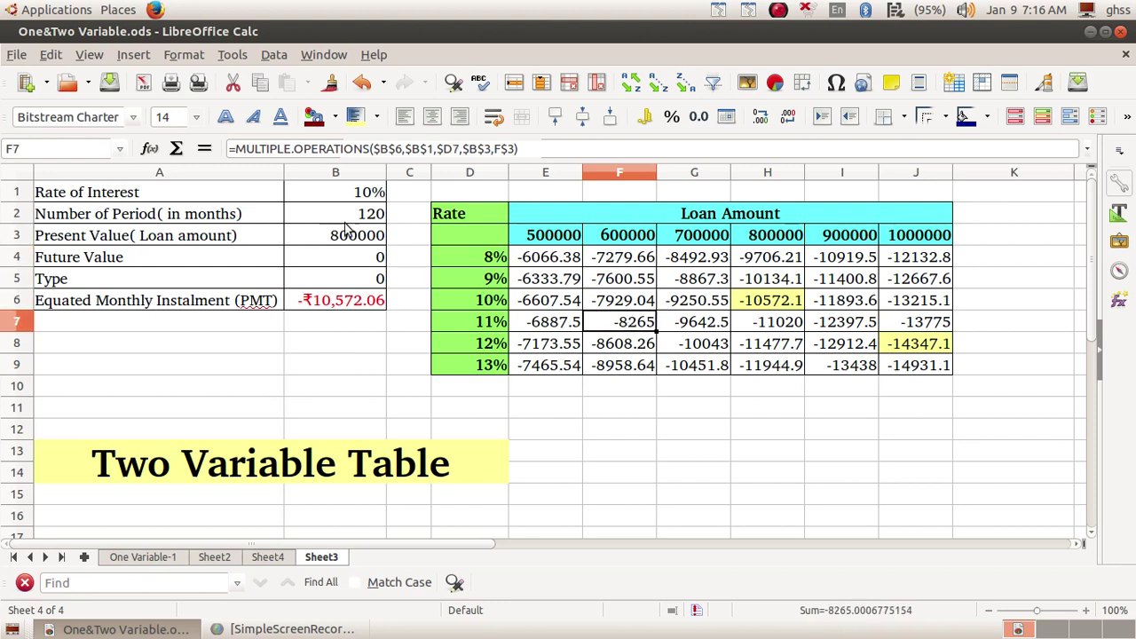
- Fill the instalment cell F7 (600000 at 11%) with light yellow
left_click(355, 116)
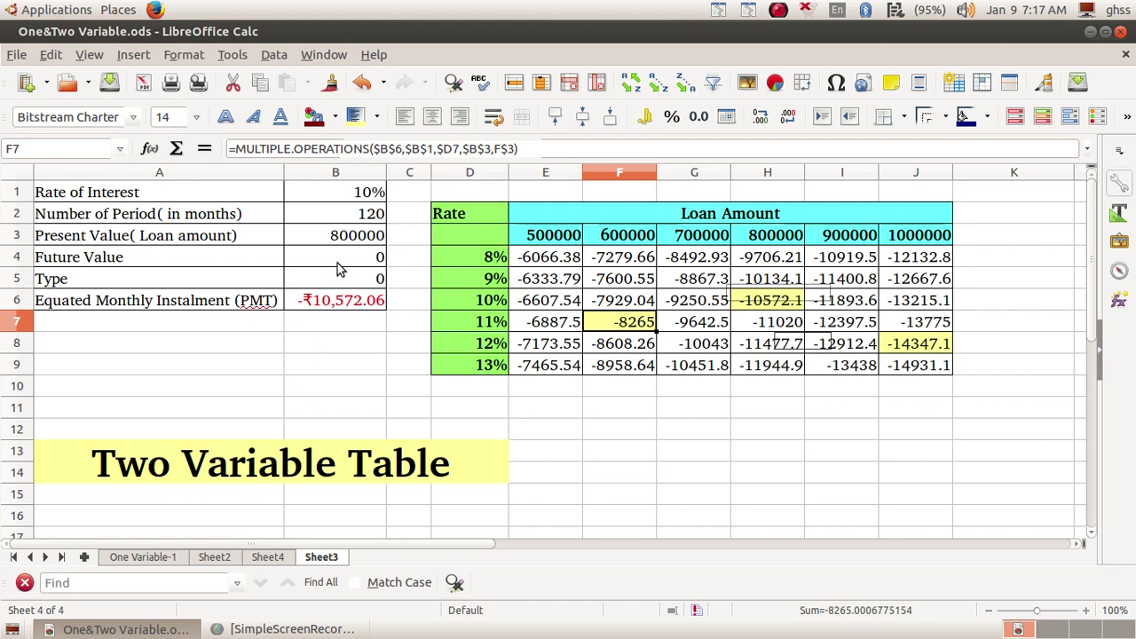
- Make the present value (loan amount) in cell B3 negative by changing it to -800000
left_click(333, 239)
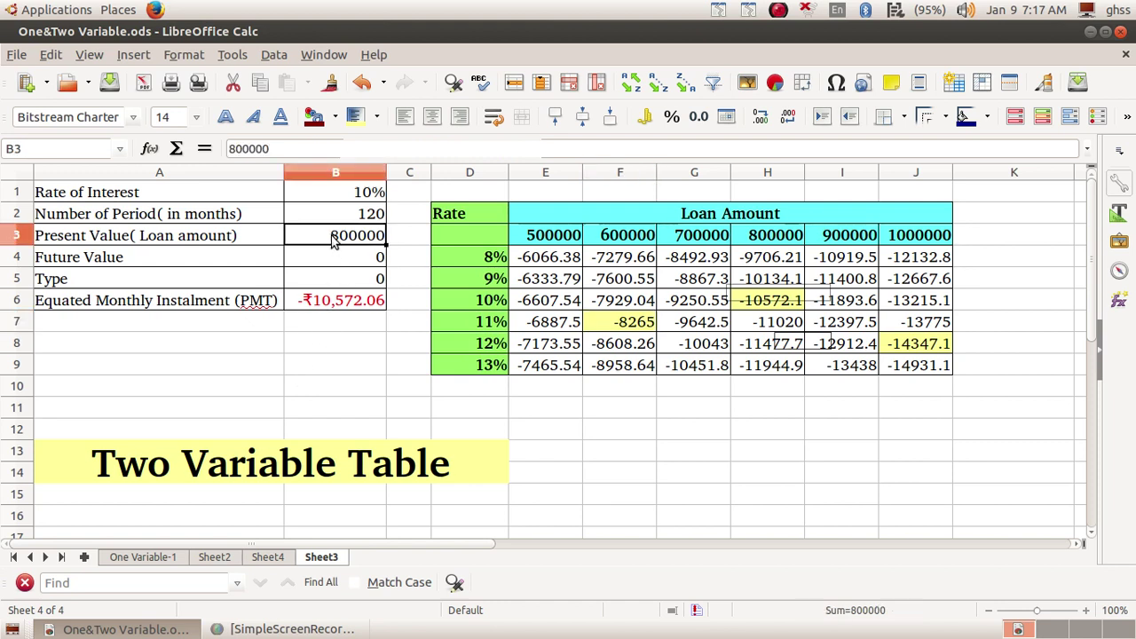
double_click(334, 241)
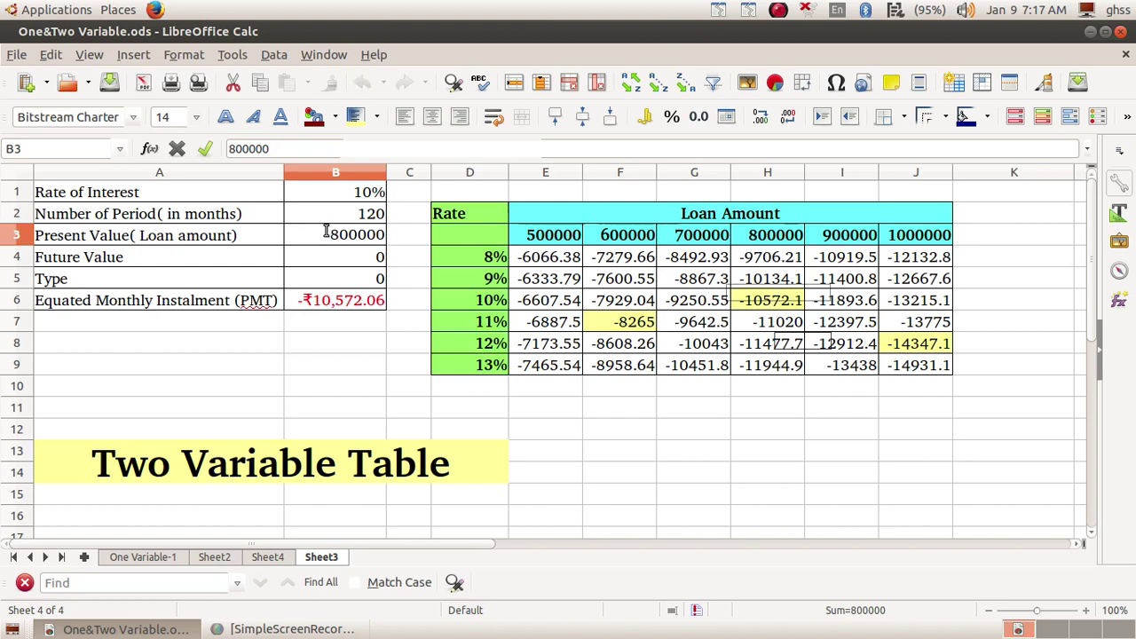
type("-")
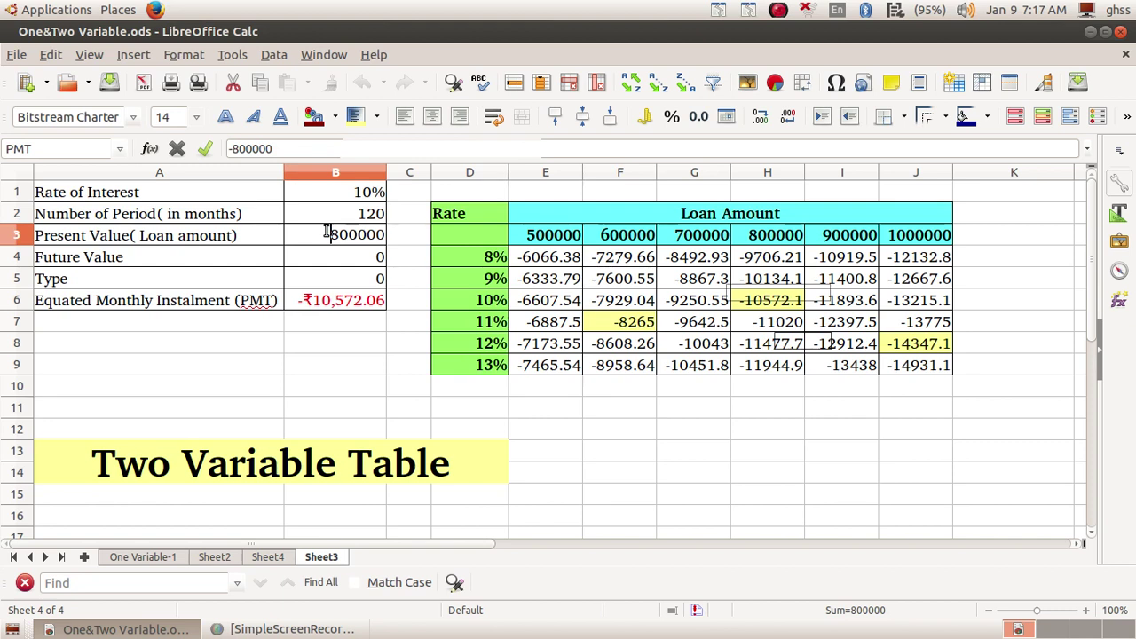
key("Return")
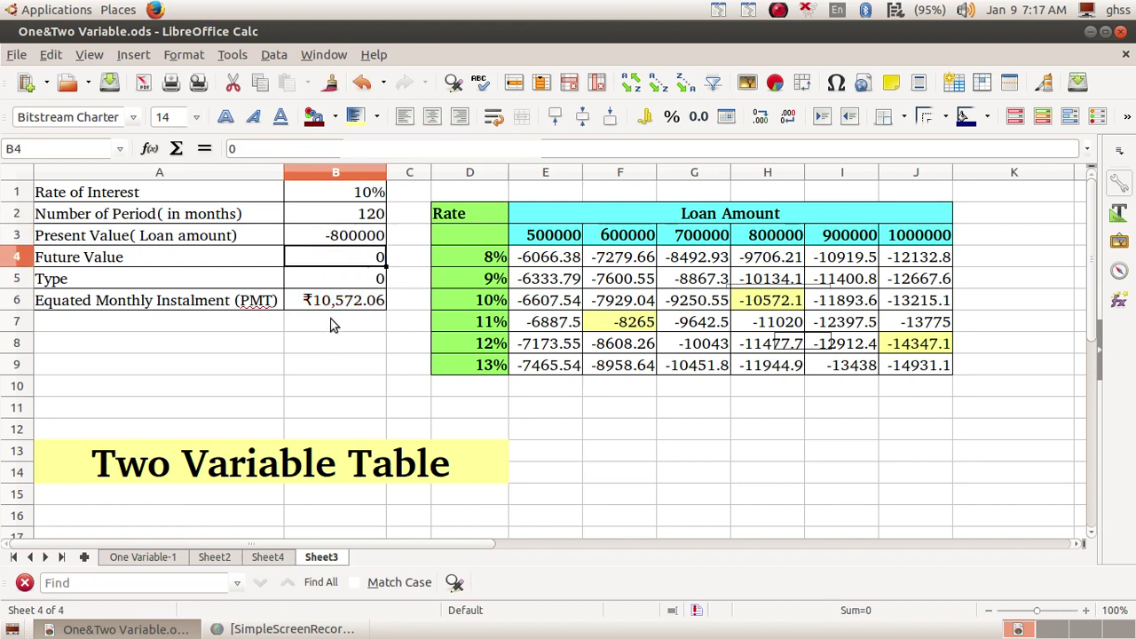
- Remove the minus sign from the present value in cell B3 so that it is 800000 again
left_click(331, 242)
left_click(254, 149)
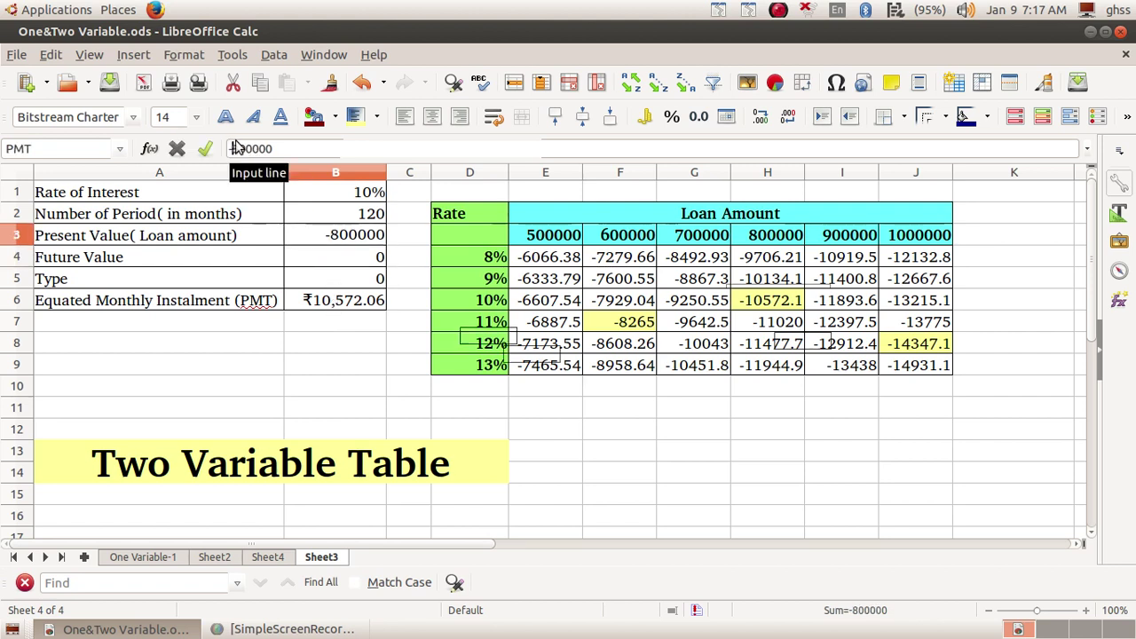
key("Home")
key("Delete")
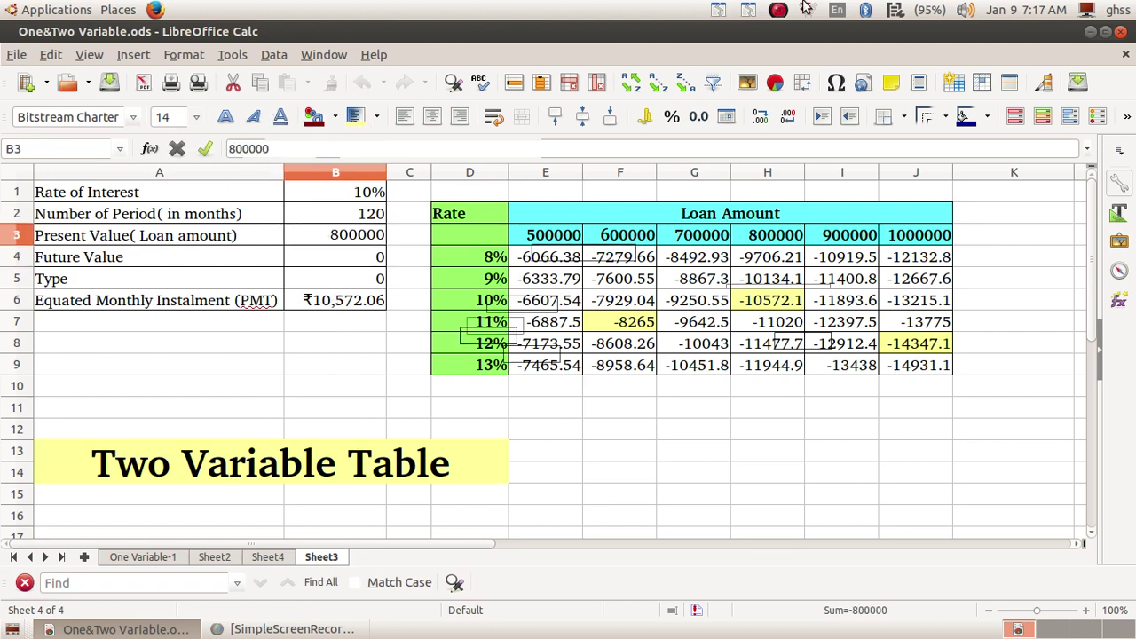
left_click(298, 368)
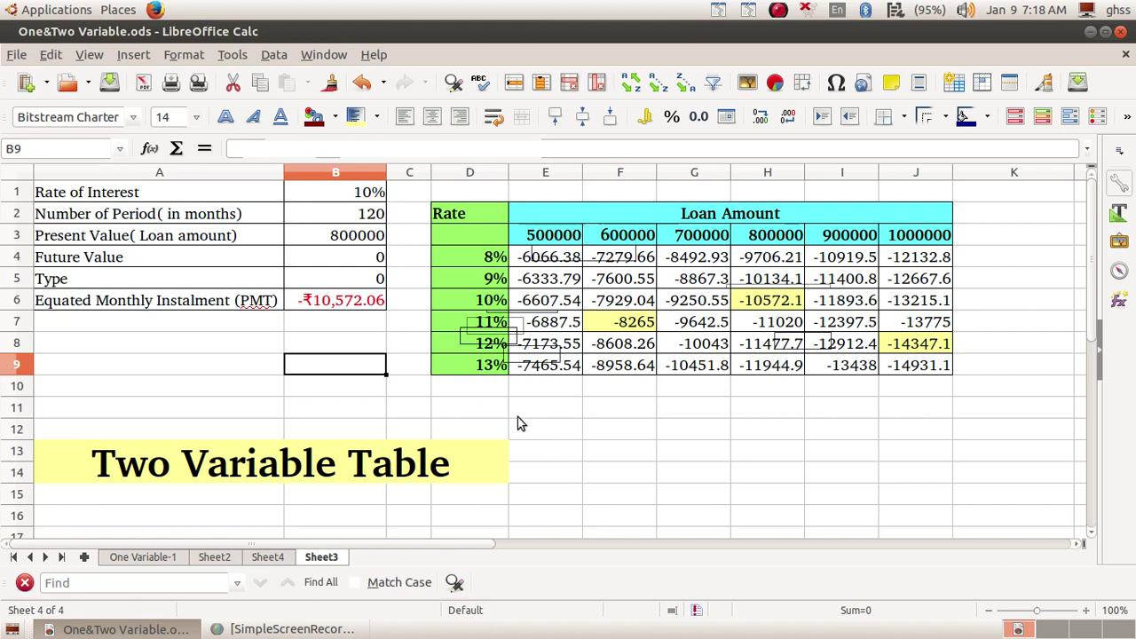
left_click(275, 55)
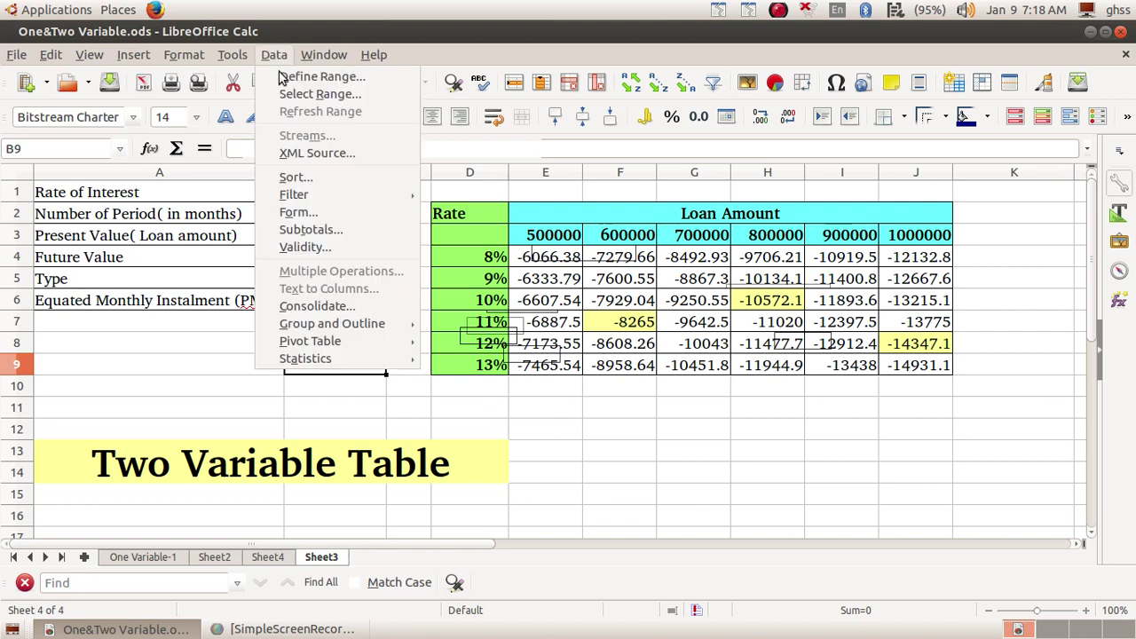
left_click(619, 452)
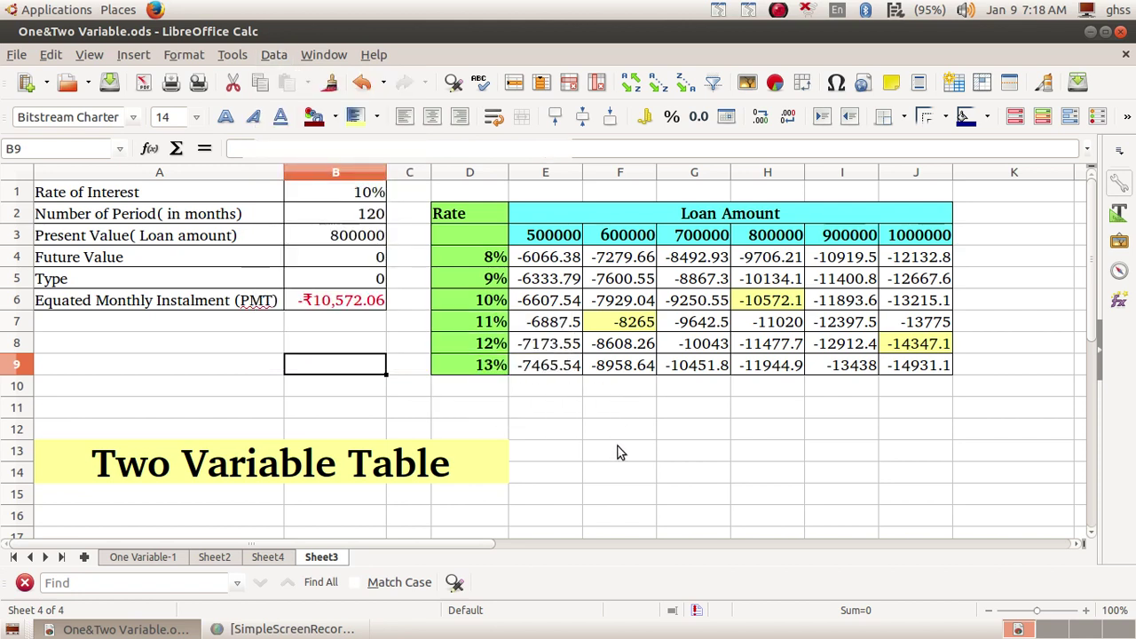